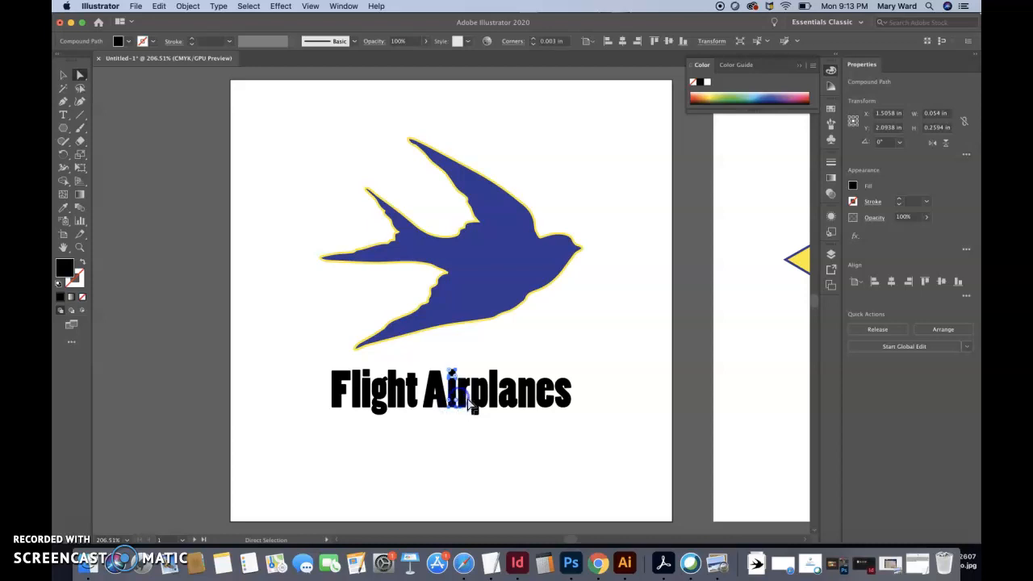
Deselect the lettering and view both artboards at 100% zoom
{"action": "left_click", "coordinate": [475, 409]}
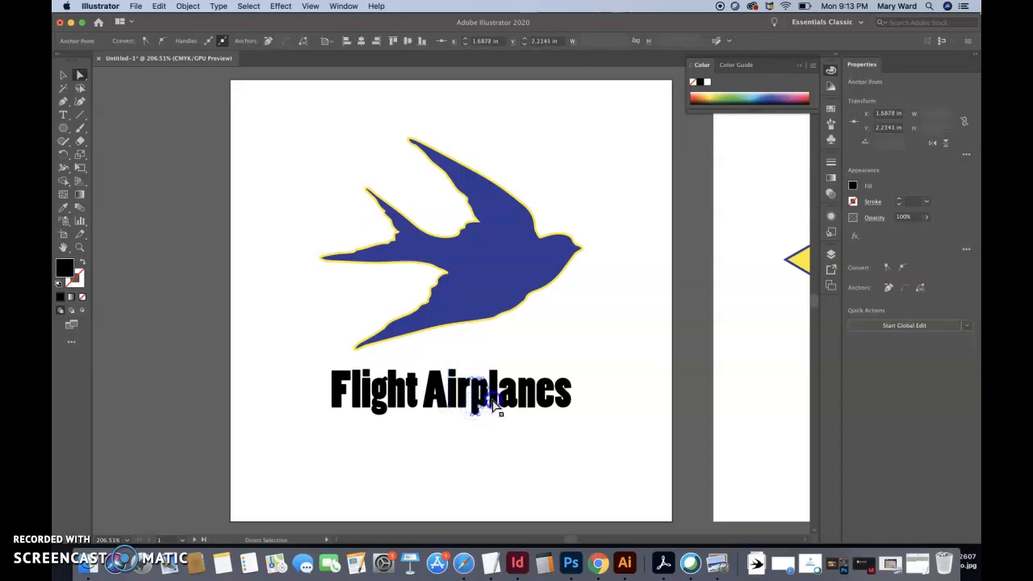
{"action": "left_click", "coordinate": [482, 435]}
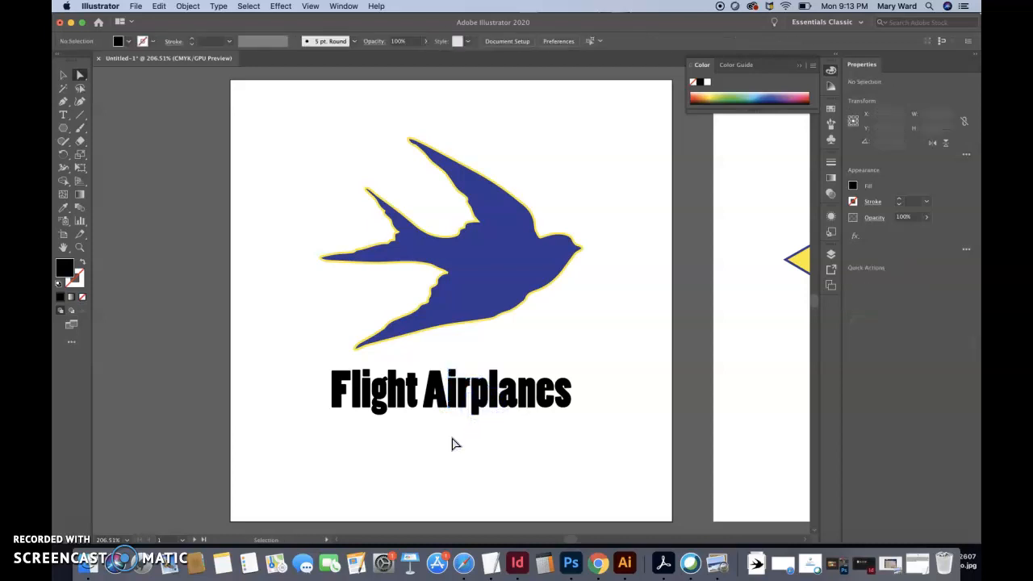
{"action": "key", "text": "super+1"}
{"action": "left_click", "coordinate": [468, 433]}
{"action": "left_click", "coordinate": [541, 438]}
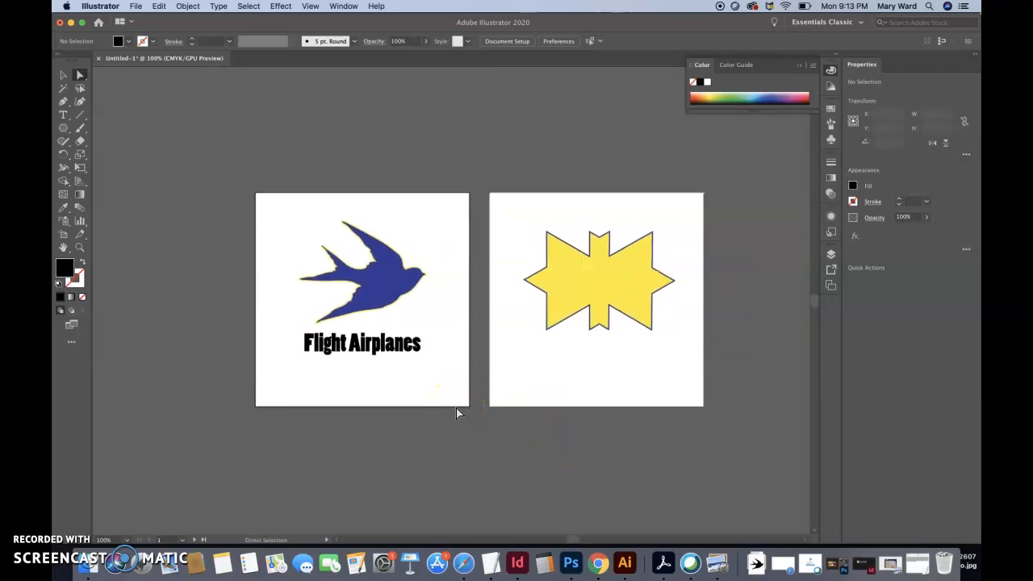
{"action": "left_click", "coordinate": [426, 408]}
{"action": "left_click", "coordinate": [463, 327]}
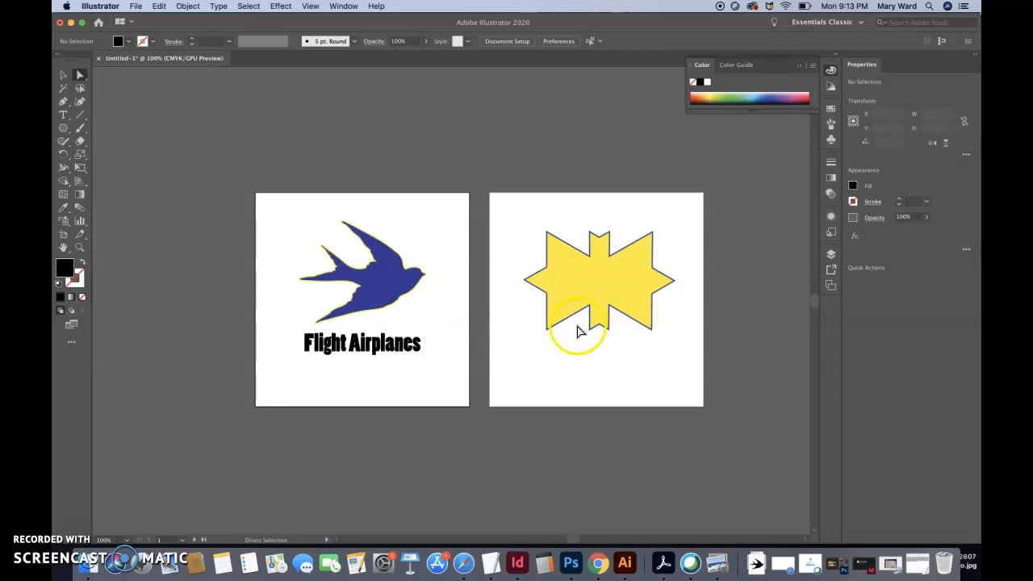
Change the fill of the yellow star shape on the second artboard to mint green 1EF9AA
{"action": "left_click", "coordinate": [561, 299]}
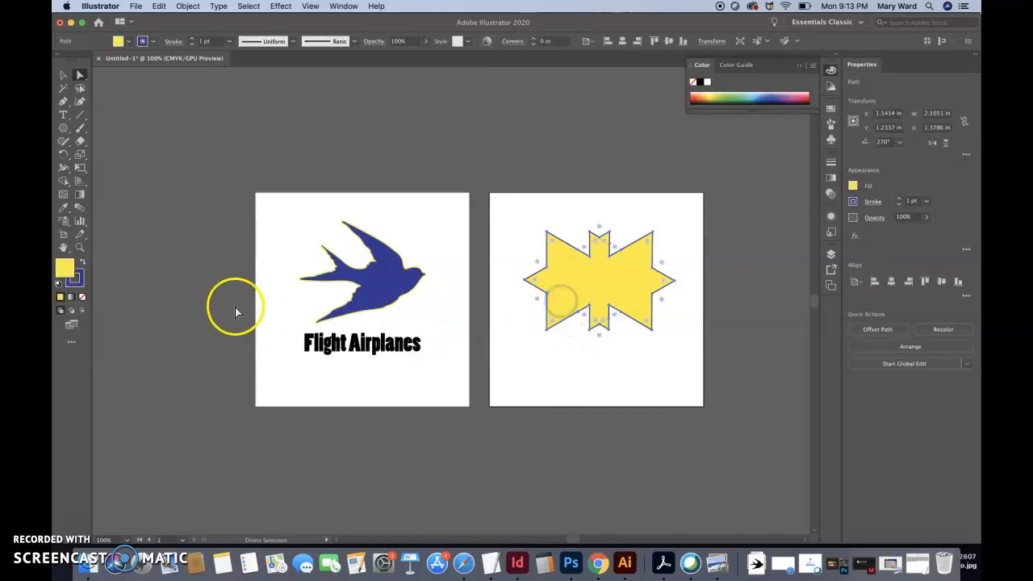
{"action": "double_click", "coordinate": [66, 272]}
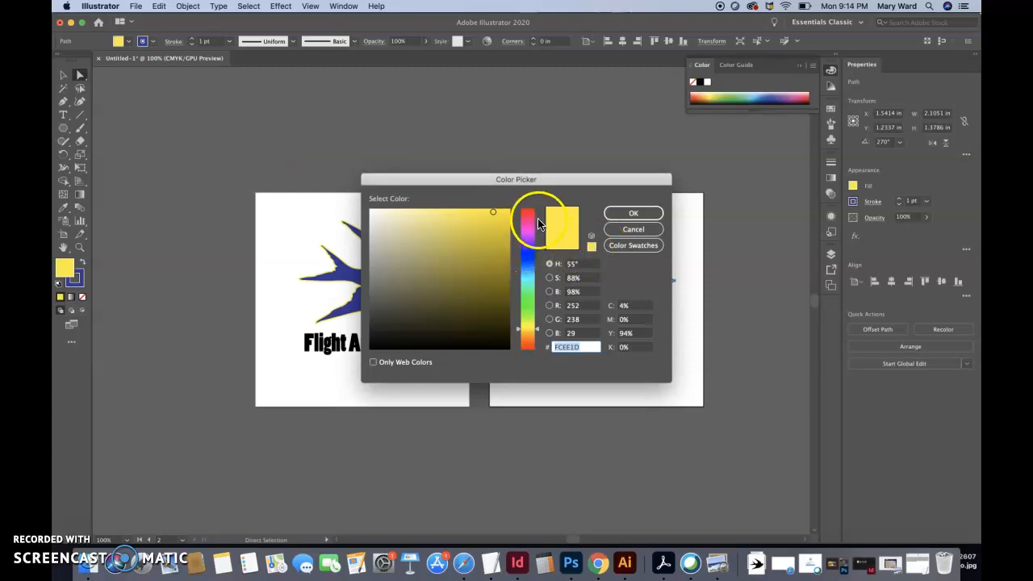
{"action": "left_click_drag", "start_coordinate": [537, 331], "coordinate": [525, 276]}
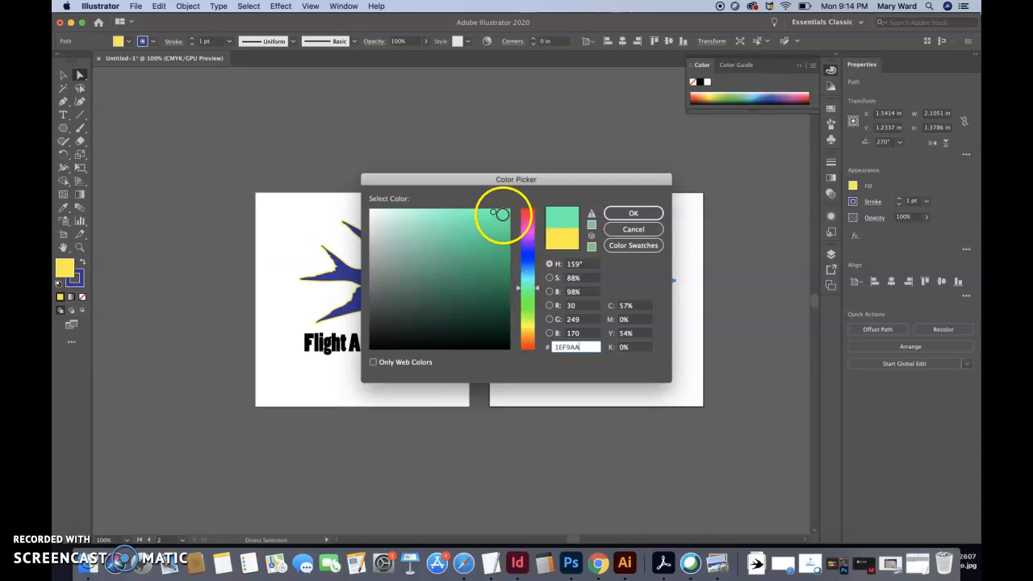
{"action": "left_click", "coordinate": [628, 214]}
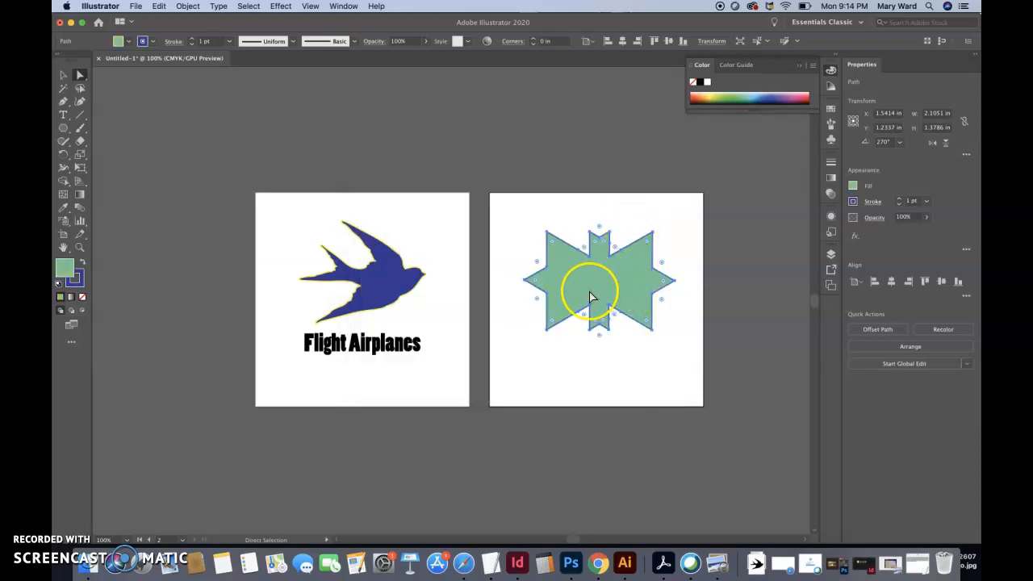
Display the document swatches in an enlarged view and open the Ancient swatch library from Art History
{"action": "left_click", "coordinate": [830, 110]}
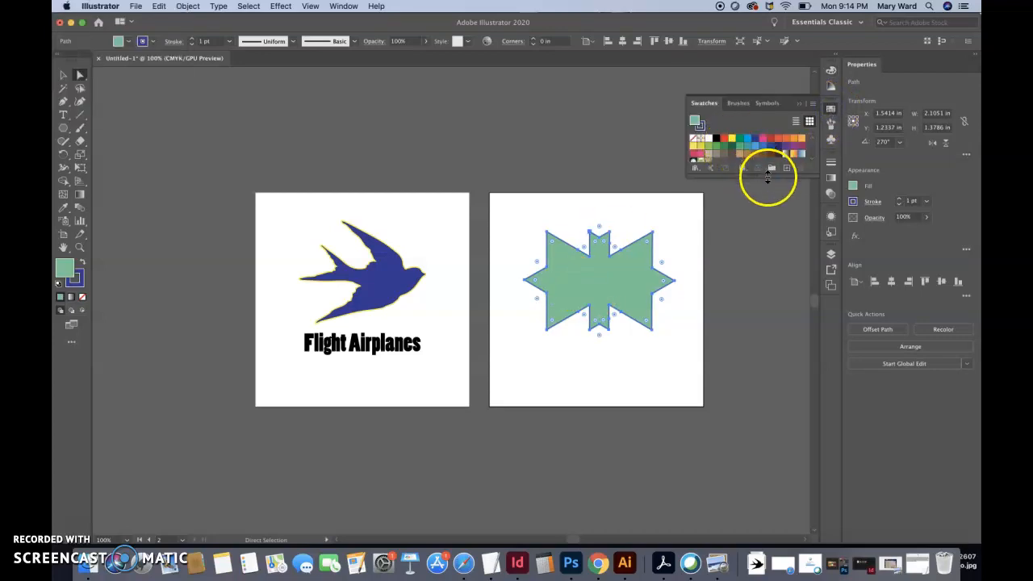
{"action": "left_click_drag", "start_coordinate": [767, 178], "coordinate": [768, 262]}
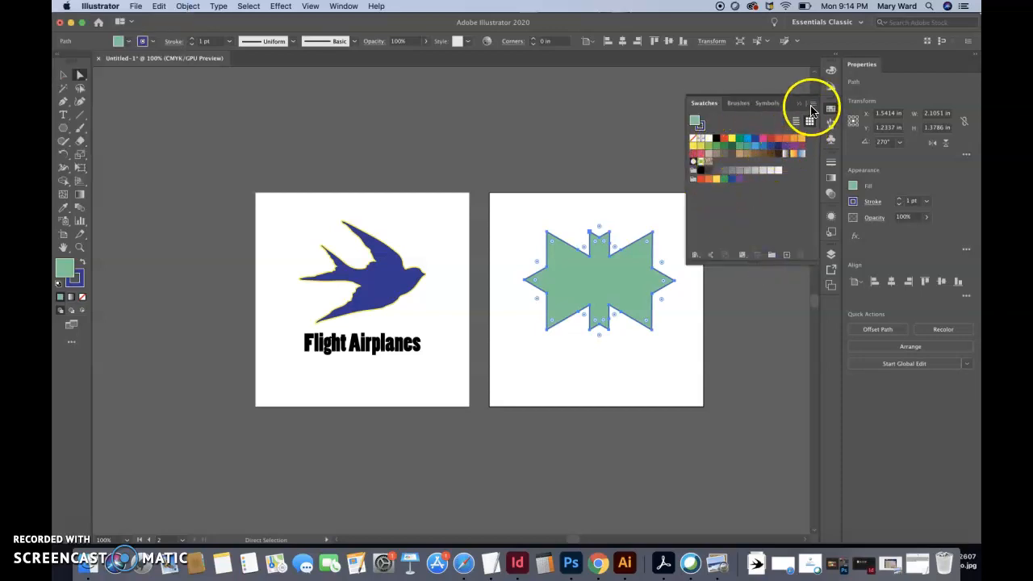
{"action": "left_click", "coordinate": [812, 107]}
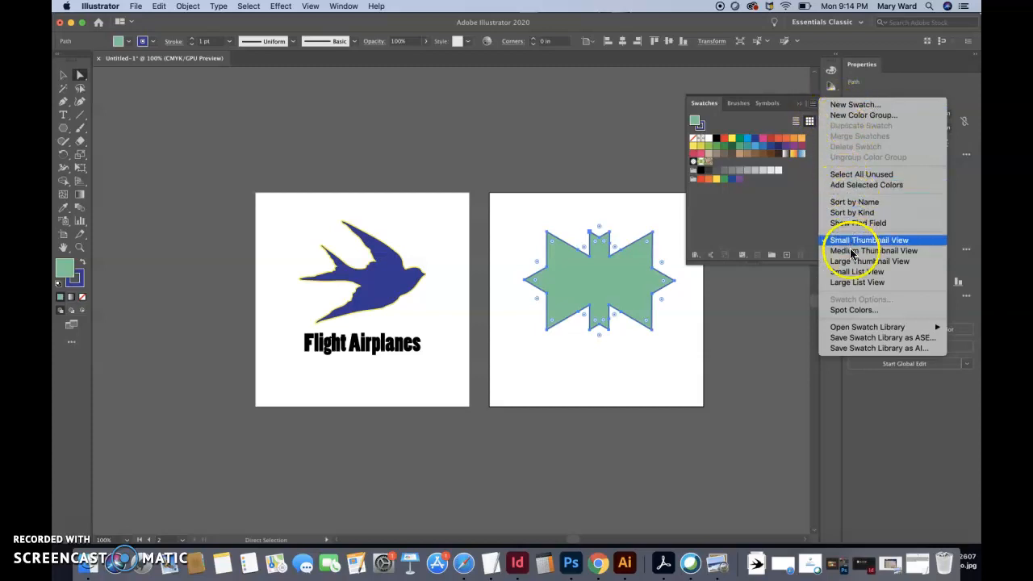
{"action": "mouse_move", "coordinate": [853, 330]}
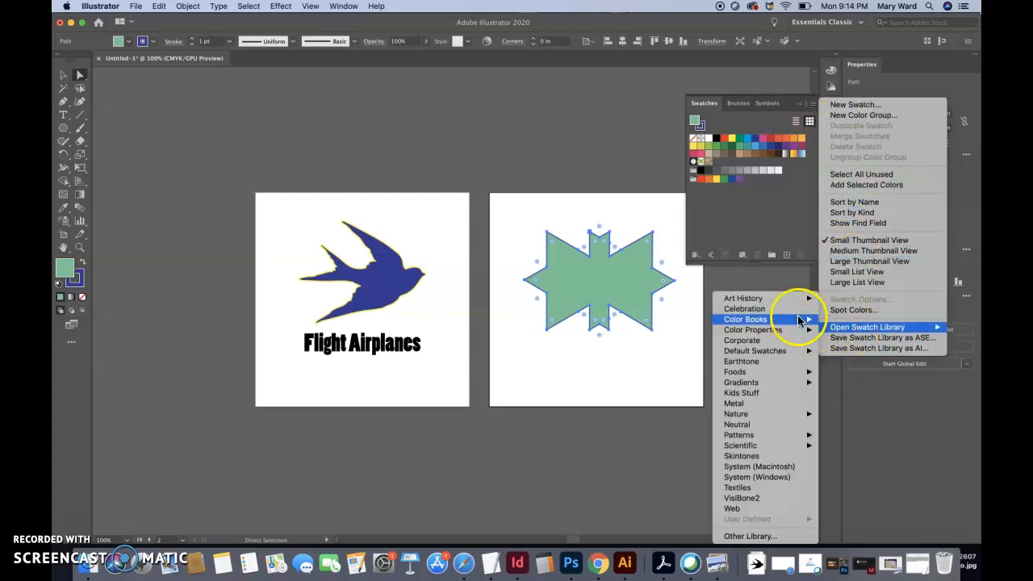
{"action": "mouse_move", "coordinate": [749, 303]}
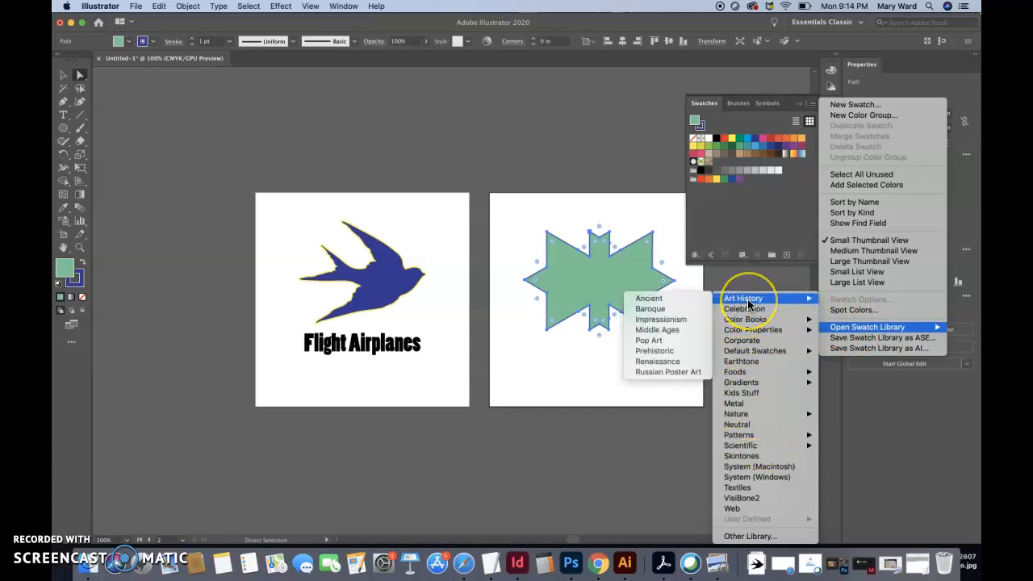
{"action": "left_click", "coordinate": [678, 304]}
Add the last two color groups of the Ancient library to the document swatches and close the library
{"action": "left_click_drag", "start_coordinate": [533, 334], "coordinate": [632, 416]}
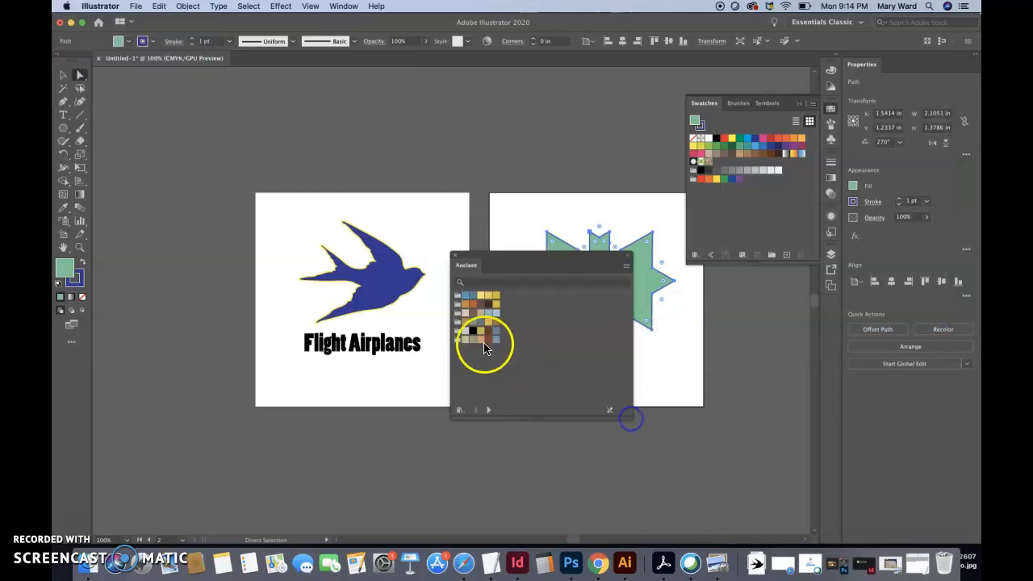
{"action": "left_click_drag", "start_coordinate": [682, 219], "coordinate": [704, 197]}
{"action": "left_click_drag", "start_coordinate": [459, 334], "coordinate": [694, 206]}
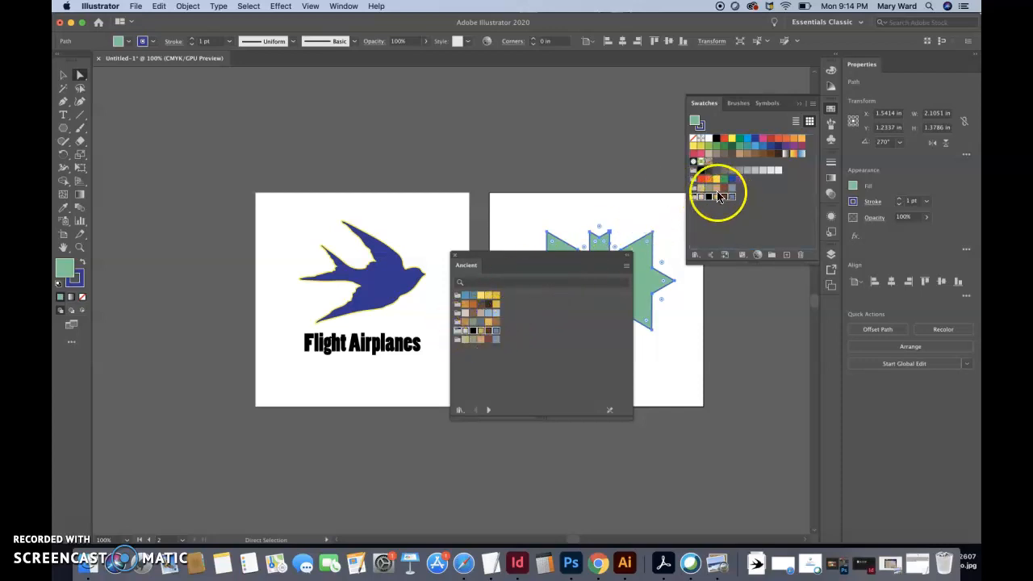
{"action": "left_click", "coordinate": [454, 256]}
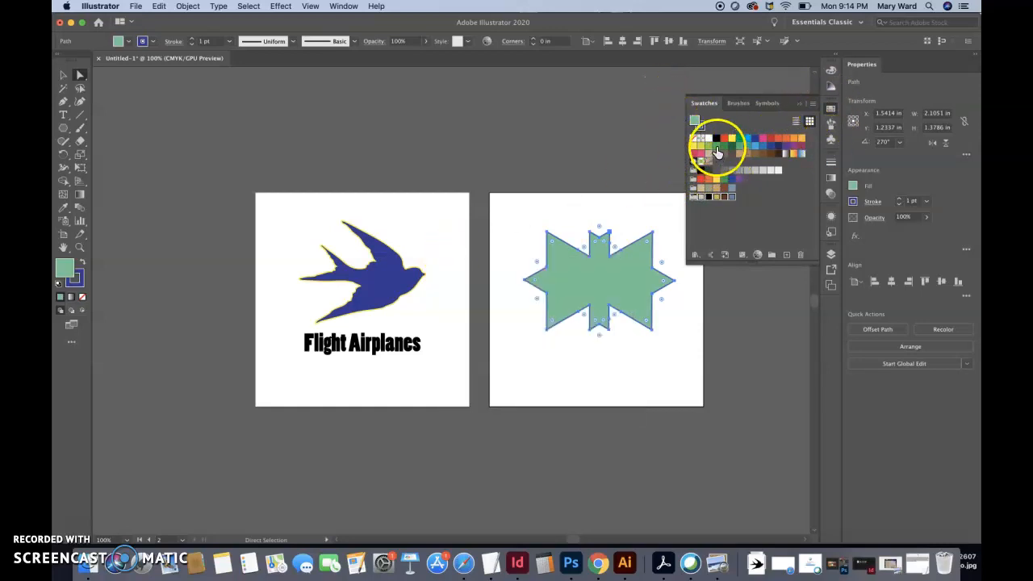
Open Adobe Color Themes beside the artboards and adjust the color wheel handles to mix a custom five-color theme
{"action": "left_click", "coordinate": [344, 8]}
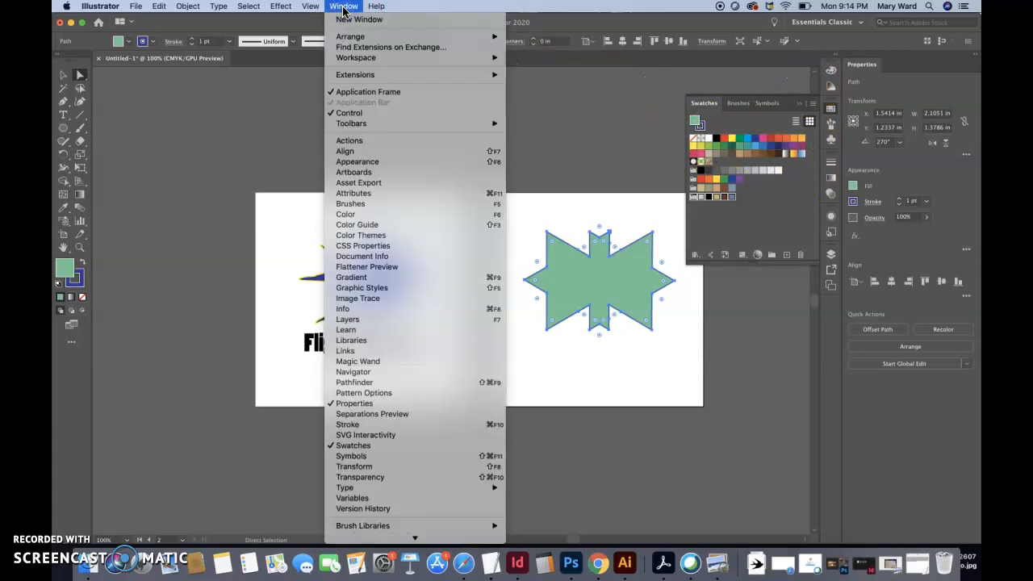
{"action": "left_click", "coordinate": [359, 235]}
{"action": "left_click_drag", "start_coordinate": [266, 224], "coordinate": [749, 96]}
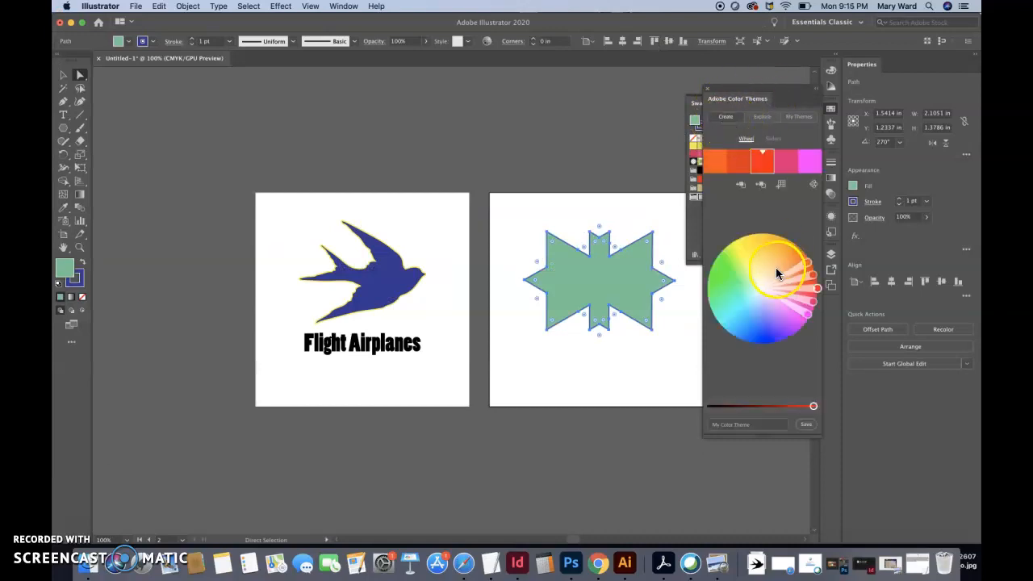
{"action": "left_click_drag", "start_coordinate": [780, 262], "coordinate": [711, 253]}
{"action": "left_click_drag", "start_coordinate": [778, 241], "coordinate": [797, 291]}
{"action": "left_click", "coordinate": [815, 288]}
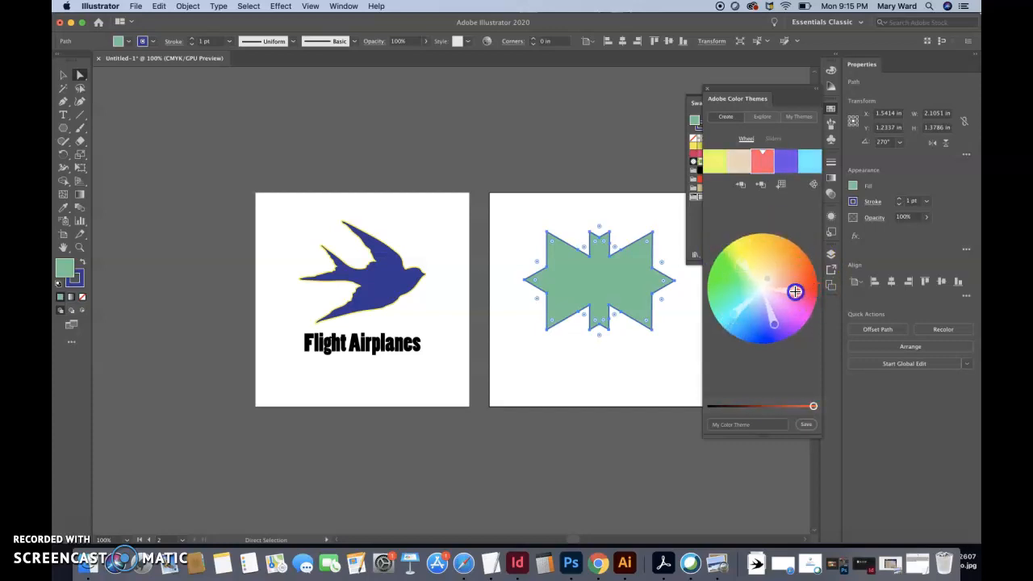
Explore the published color themes and review the available theme and time-period filters
{"action": "left_click", "coordinate": [762, 123]}
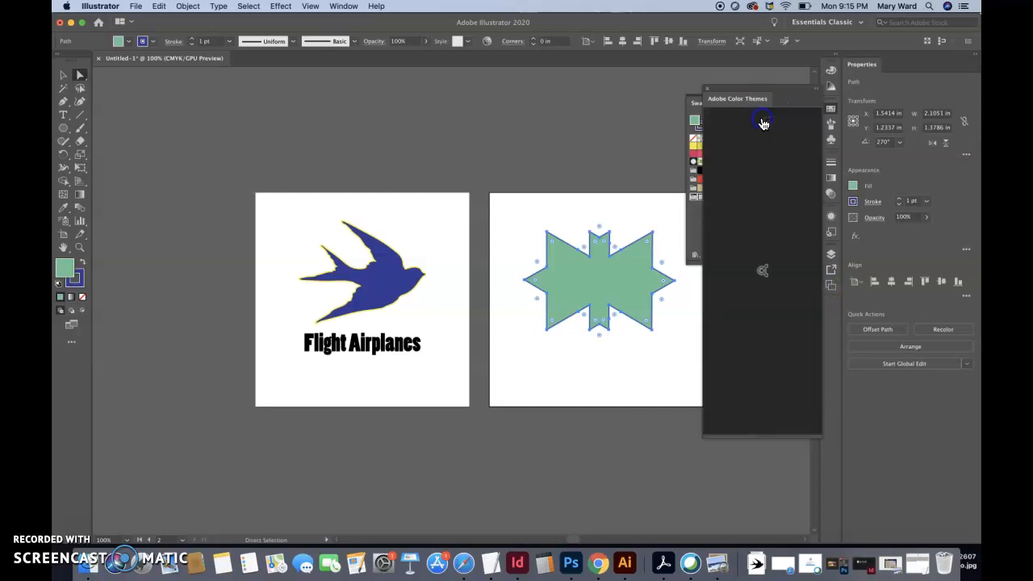
{"action": "left_click", "coordinate": [762, 186]}
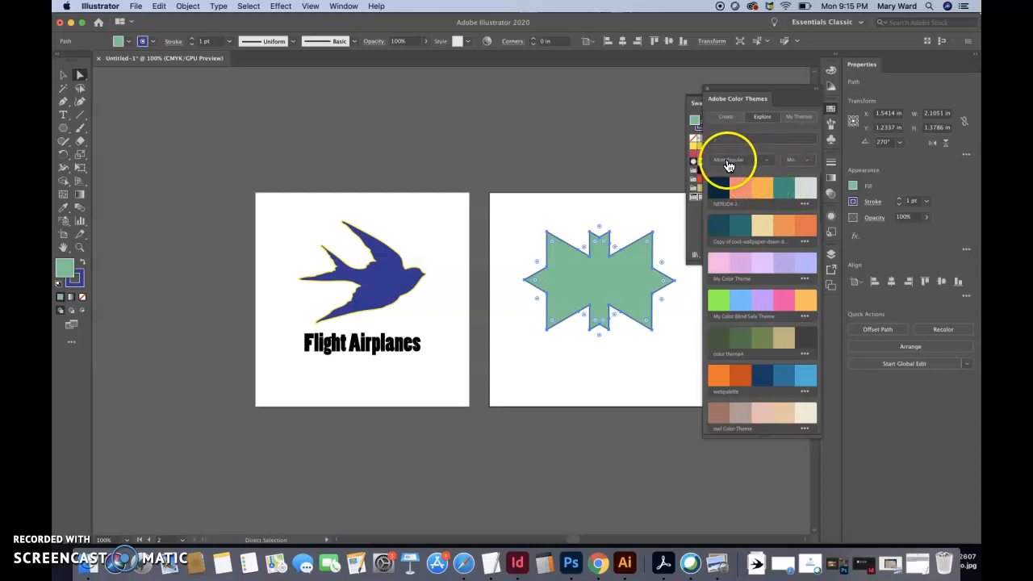
{"action": "left_click", "coordinate": [766, 164]}
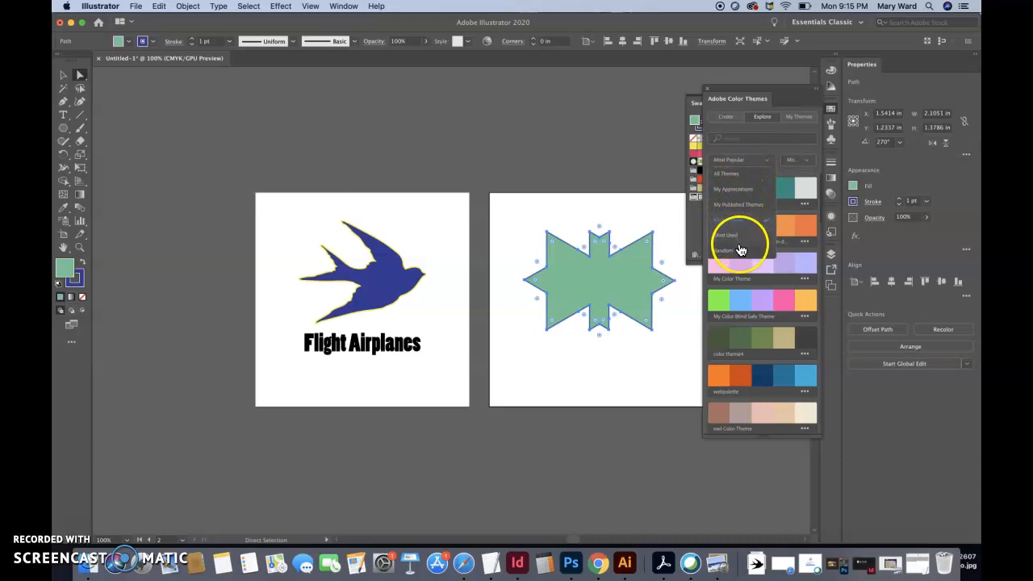
{"action": "left_click", "coordinate": [811, 167]}
{"action": "left_click", "coordinate": [811, 164]}
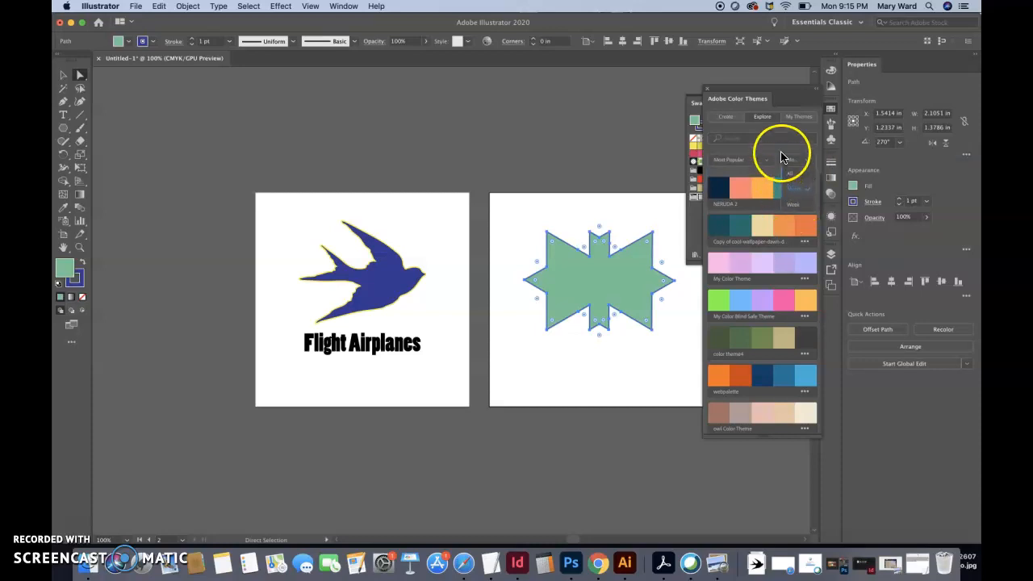
{"action": "left_click", "coordinate": [779, 153]}
Add the webpalette theme to the document swatches and bring the swatches into view
{"action": "scroll", "coordinate": [753, 226], "scroll_direction": "down", "scroll_amount": 5}
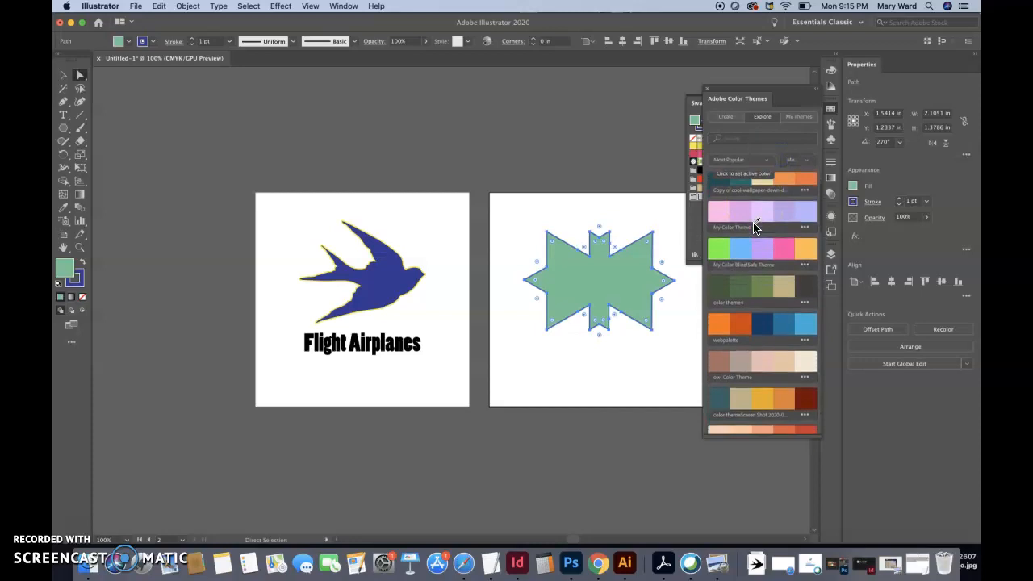
{"action": "scroll", "coordinate": [752, 222], "scroll_direction": "down", "scroll_amount": 3}
{"action": "left_click", "coordinate": [807, 219]}
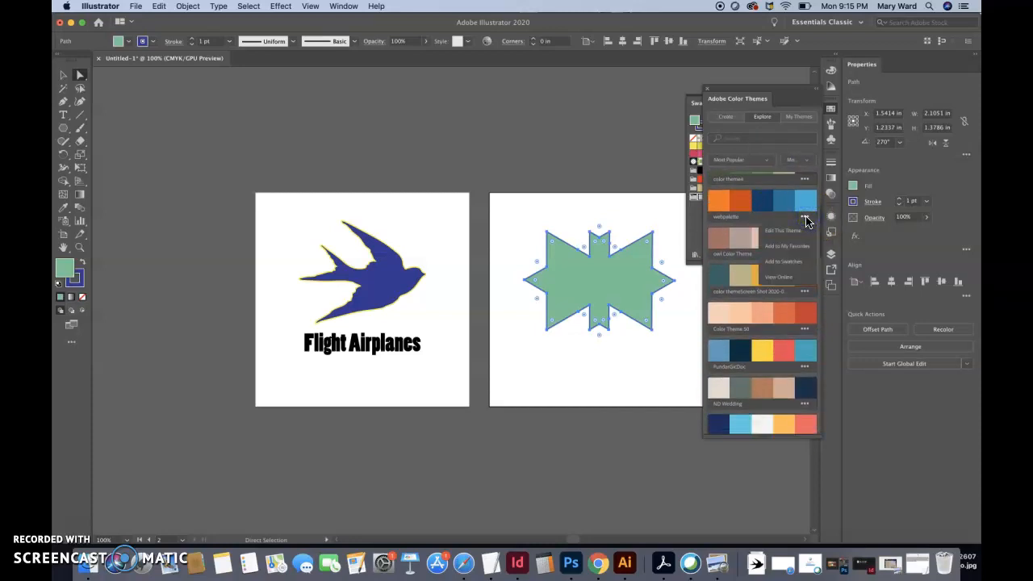
{"action": "left_click", "coordinate": [800, 250]}
{"action": "left_click", "coordinate": [795, 263]}
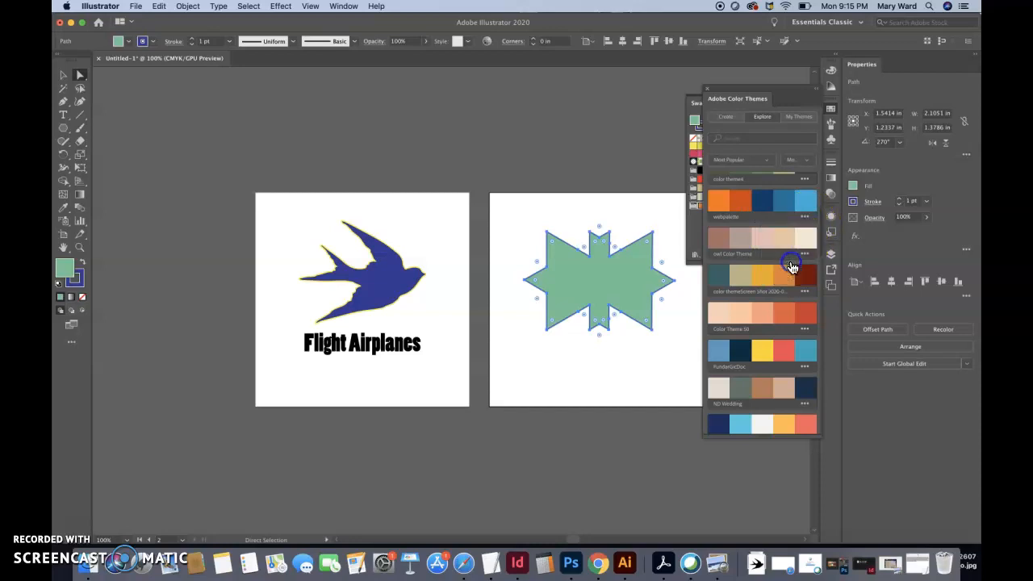
{"action": "left_click", "coordinate": [694, 229]}
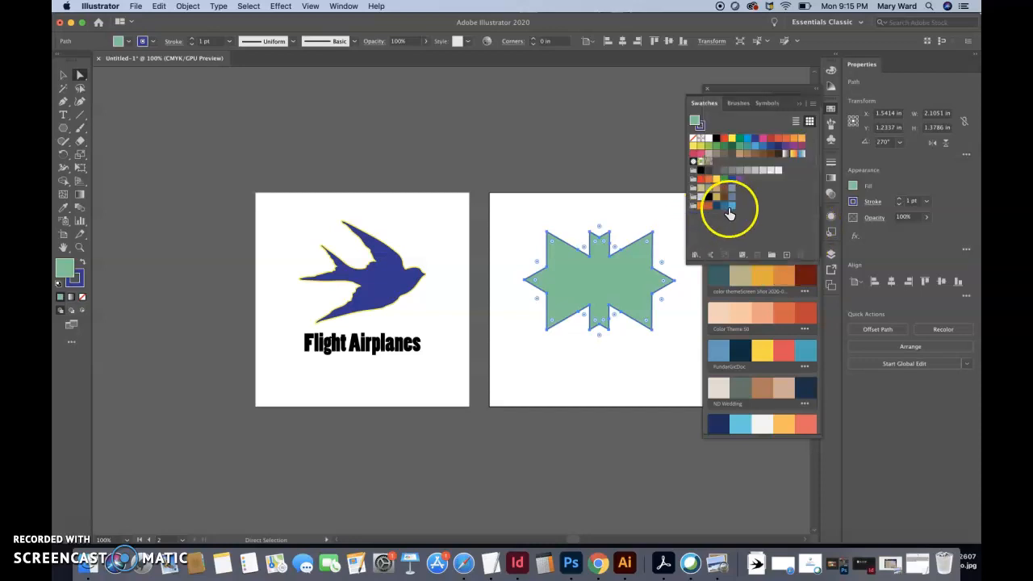
Ungroup the Flight Airplanes lettering into separate letters and deselect it
{"action": "left_click", "coordinate": [65, 75]}
{"action": "left_click", "coordinate": [374, 274]}
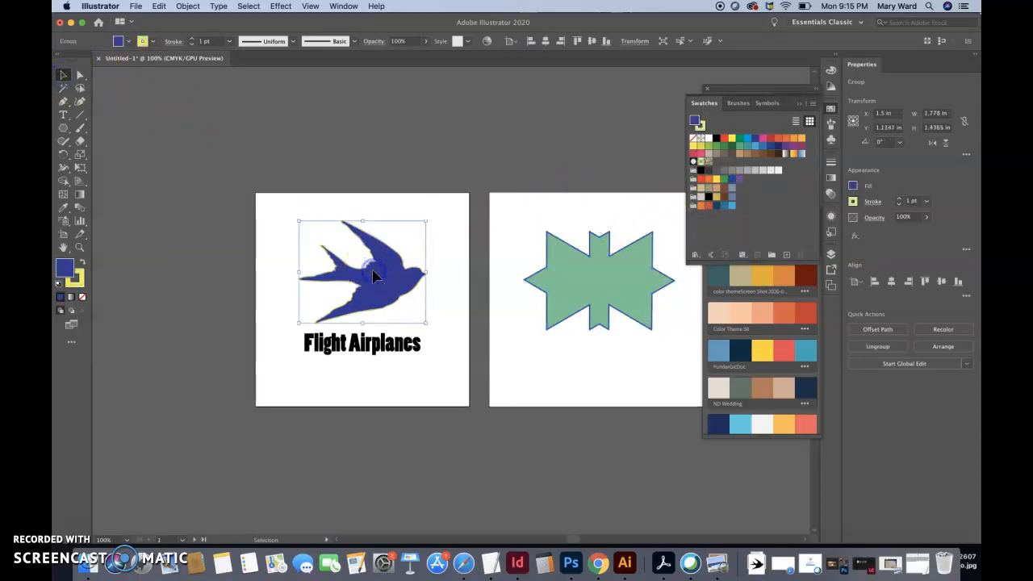
{"action": "left_click", "coordinate": [370, 353]}
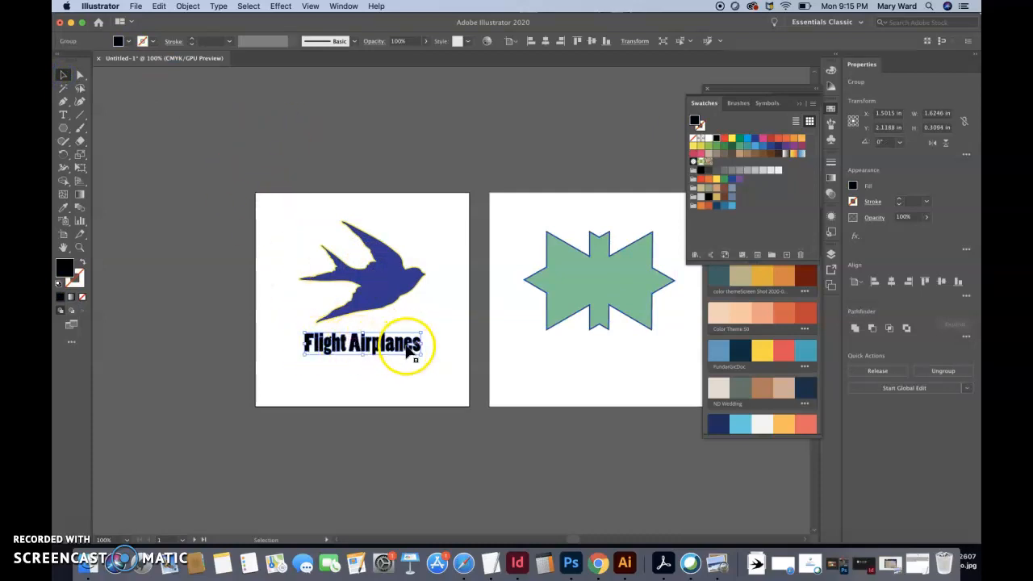
{"action": "left_click", "coordinate": [932, 374]}
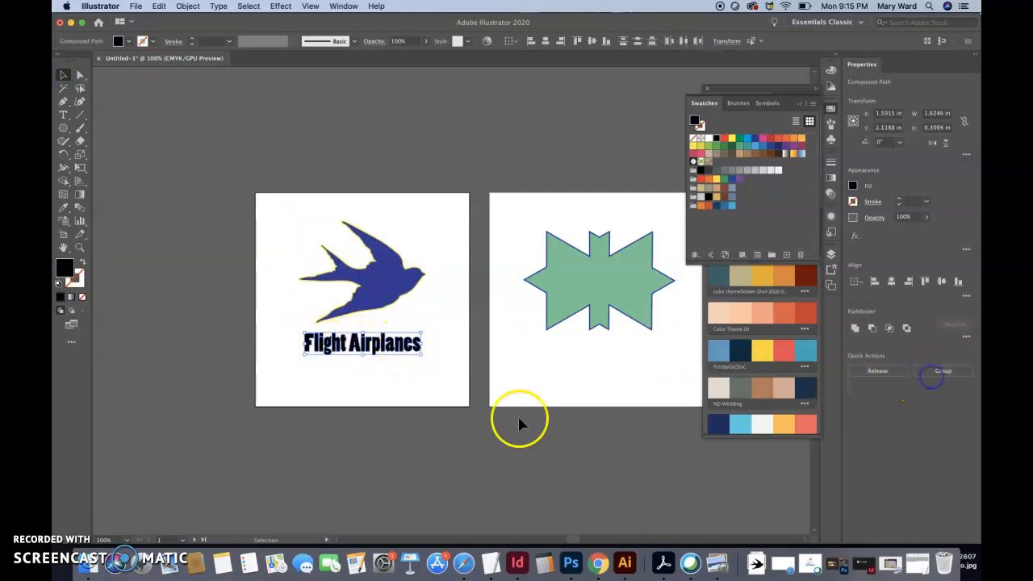
{"action": "left_click", "coordinate": [419, 398]}
Fill the final letter s of Airplanes with a teal blue from the explored color themes
{"action": "left_click", "coordinate": [415, 349]}
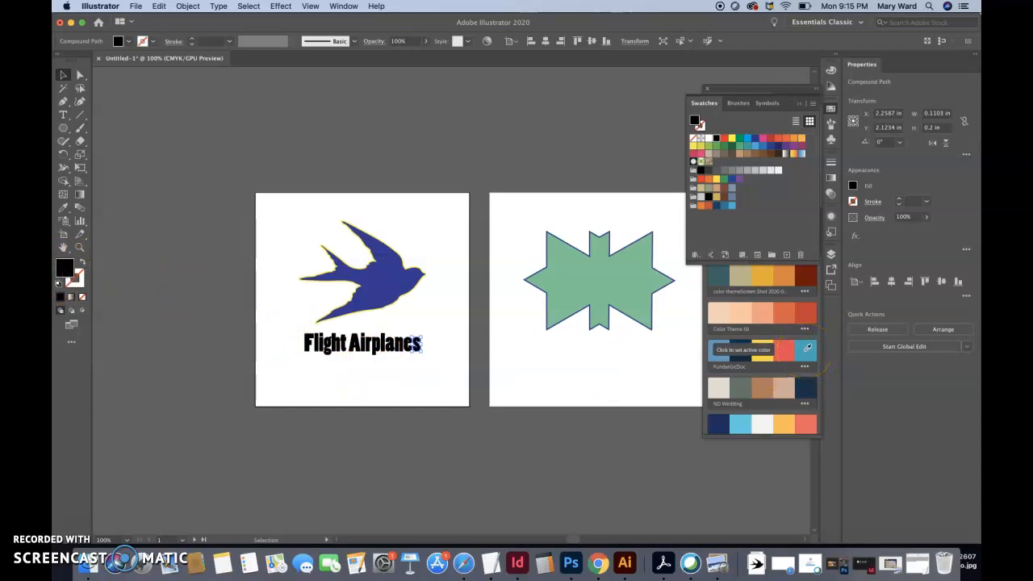
{"action": "left_click", "coordinate": [807, 348]}
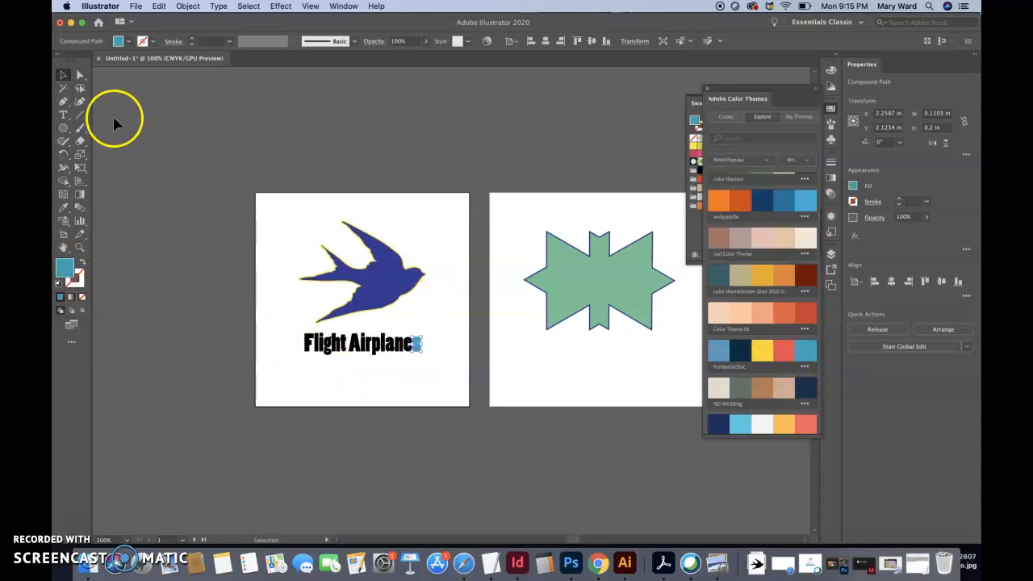
{"action": "left_click", "coordinate": [136, 156]}
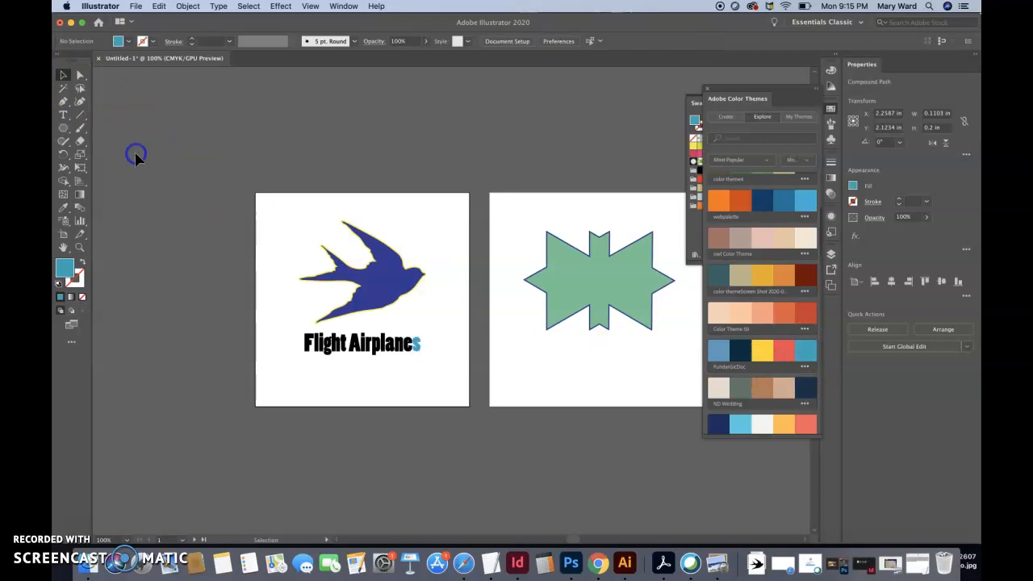
Fill the letter e of Airplanes with theme yellow and replace it with the pale pink of the owl Color Theme
{"action": "left_click", "coordinate": [407, 349]}
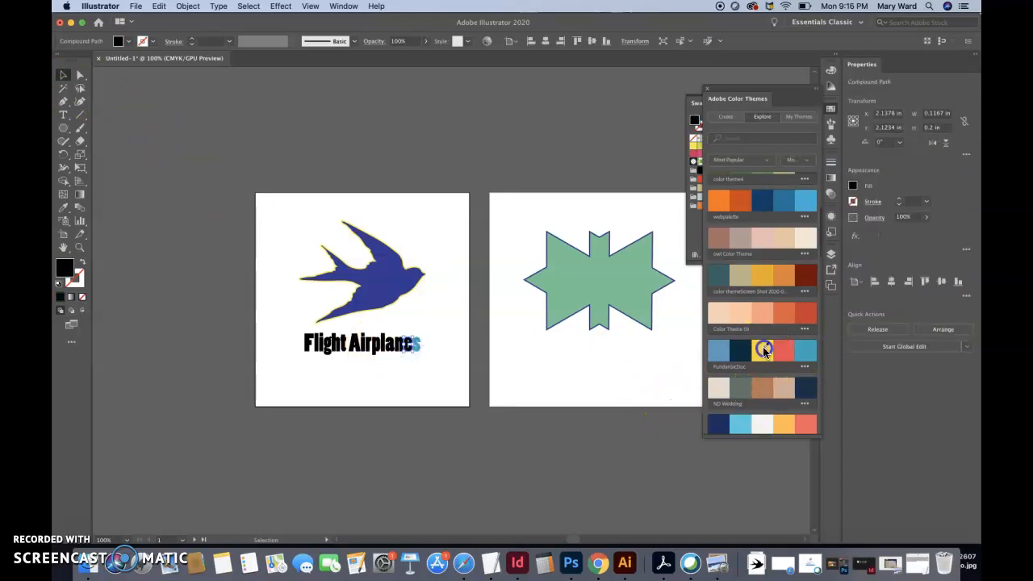
{"action": "left_click", "coordinate": [762, 349]}
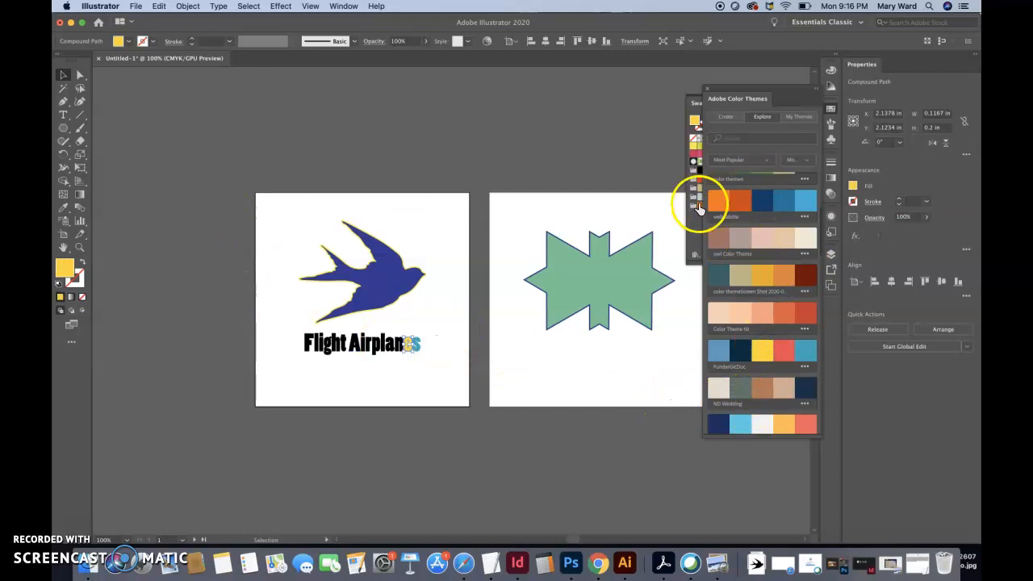
{"action": "left_click", "coordinate": [763, 234]}
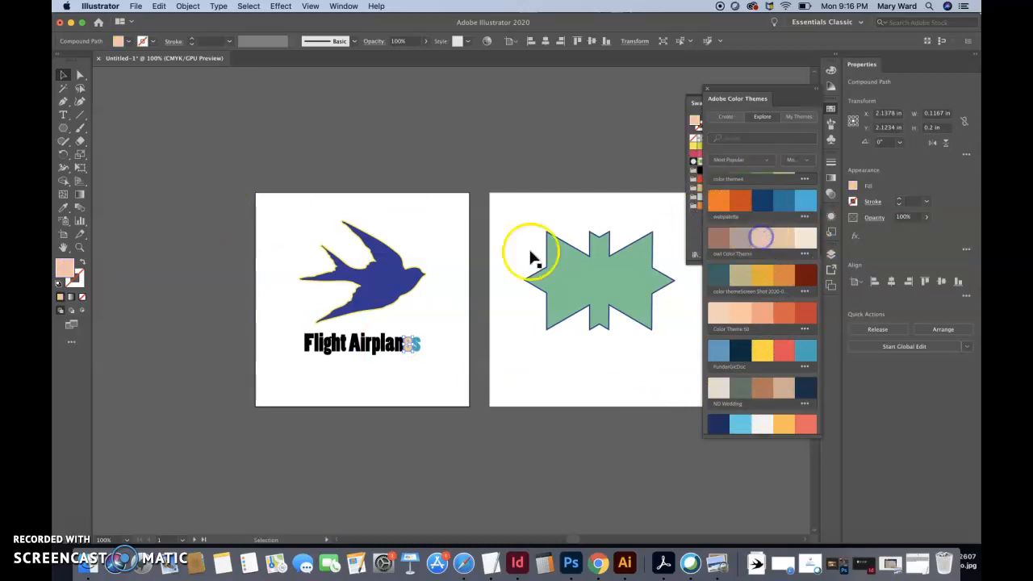
Fill the letter e of Airplanes with dark teal and the F of Flight with dark navy, both sampled from the explored color themes
{"action": "left_click", "coordinate": [62, 211]}
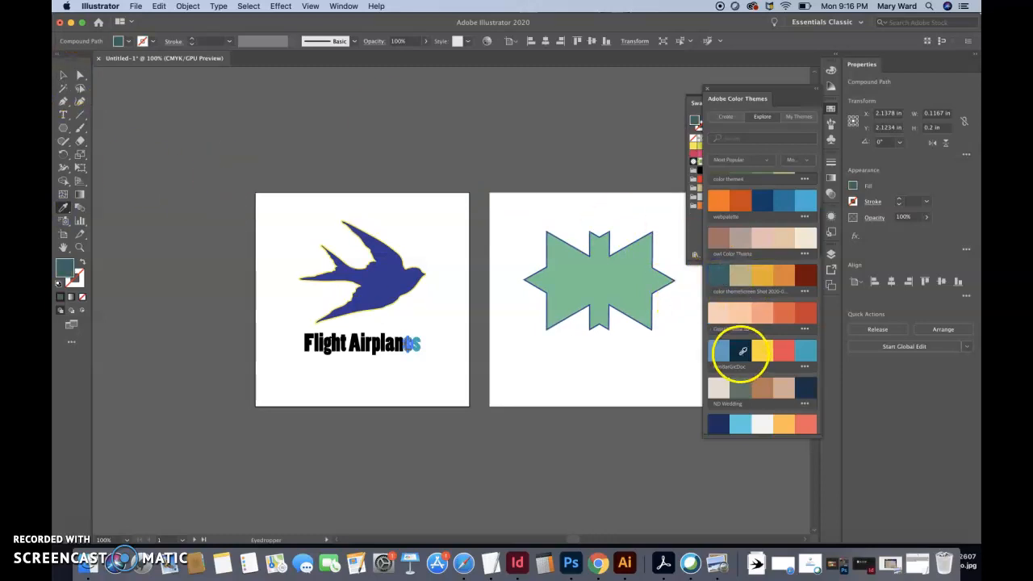
{"action": "left_click", "coordinate": [57, 81]}
{"action": "left_click", "coordinate": [301, 342]}
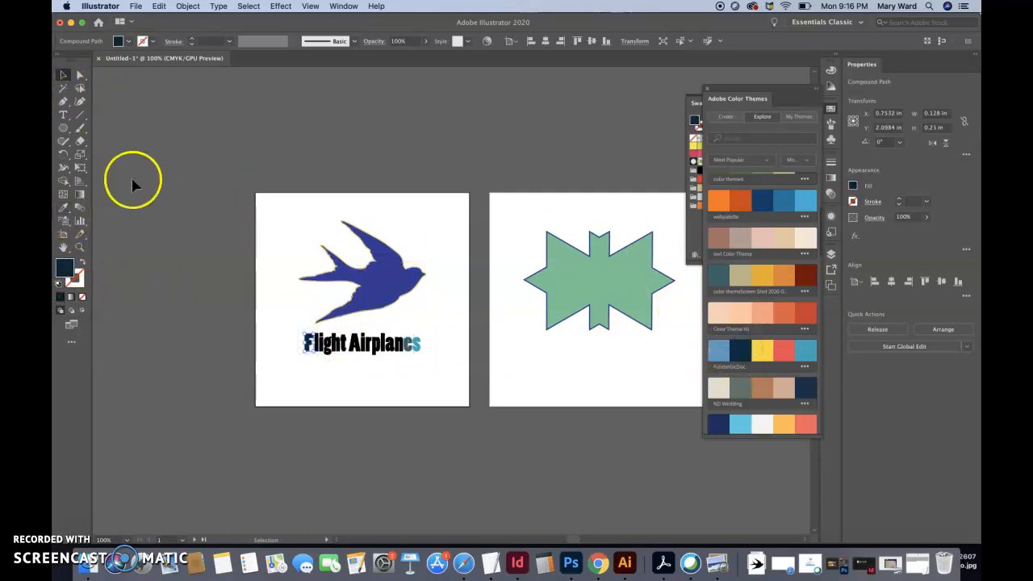
Fill the letter A of Airplanes with the coral of an explored color theme and deselect it
{"action": "left_click", "coordinate": [350, 348]}
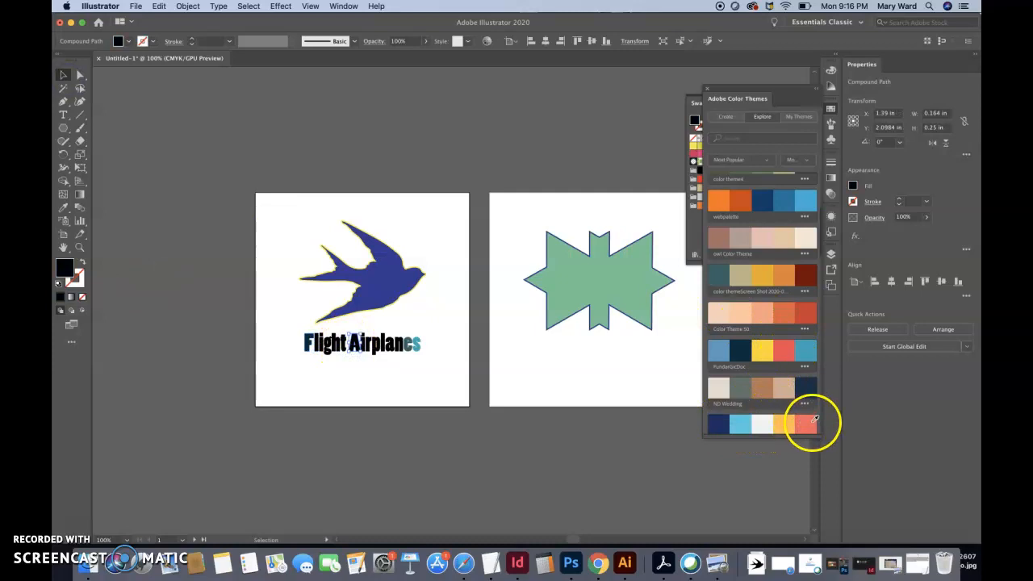
{"action": "left_click", "coordinate": [809, 422]}
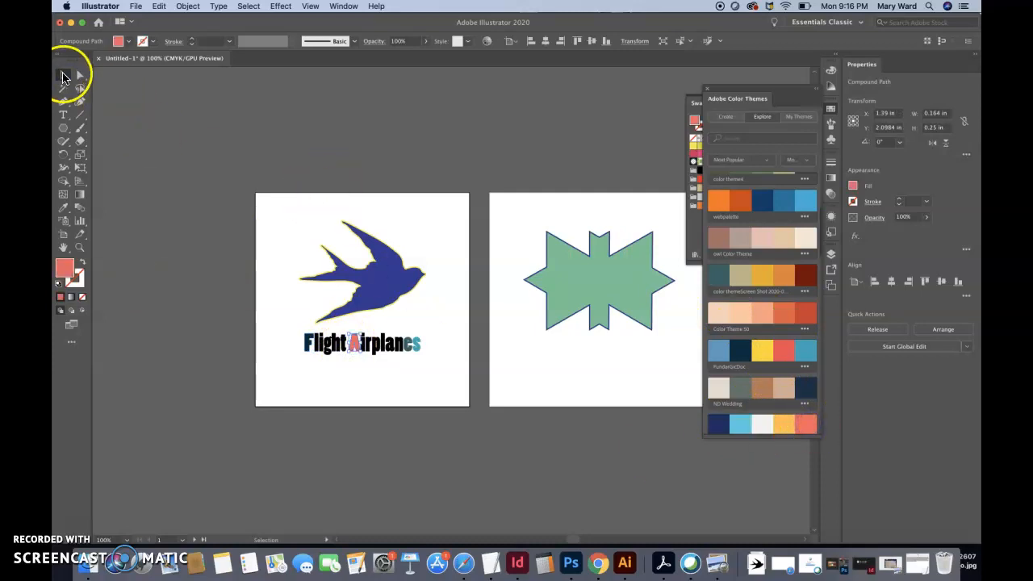
{"action": "left_click", "coordinate": [191, 223]}
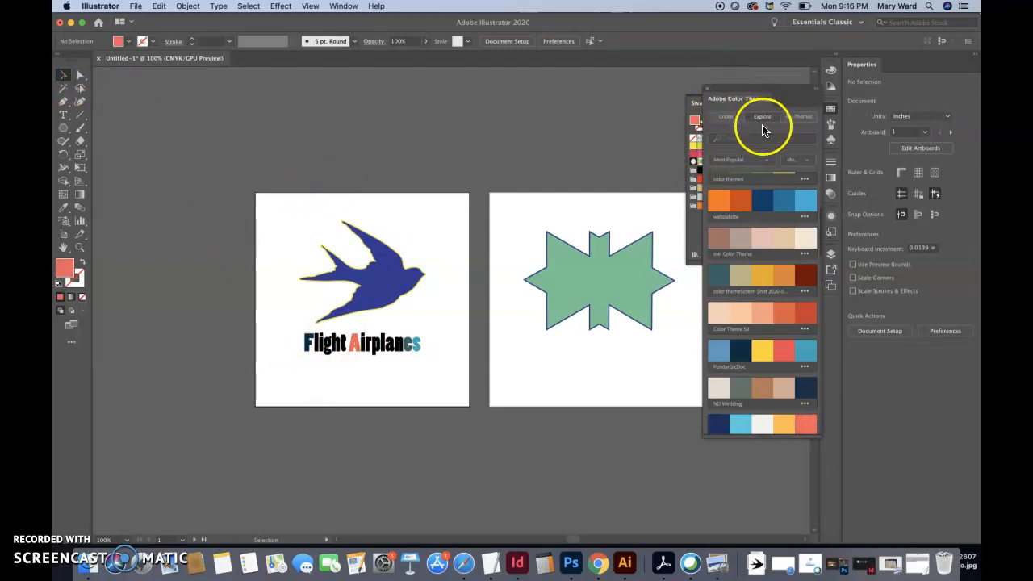
Browse further explored color themes, and close both Adobe Color Themes and the swatches
{"action": "scroll", "coordinate": [767, 408], "scroll_direction": "down", "scroll_amount": 10}
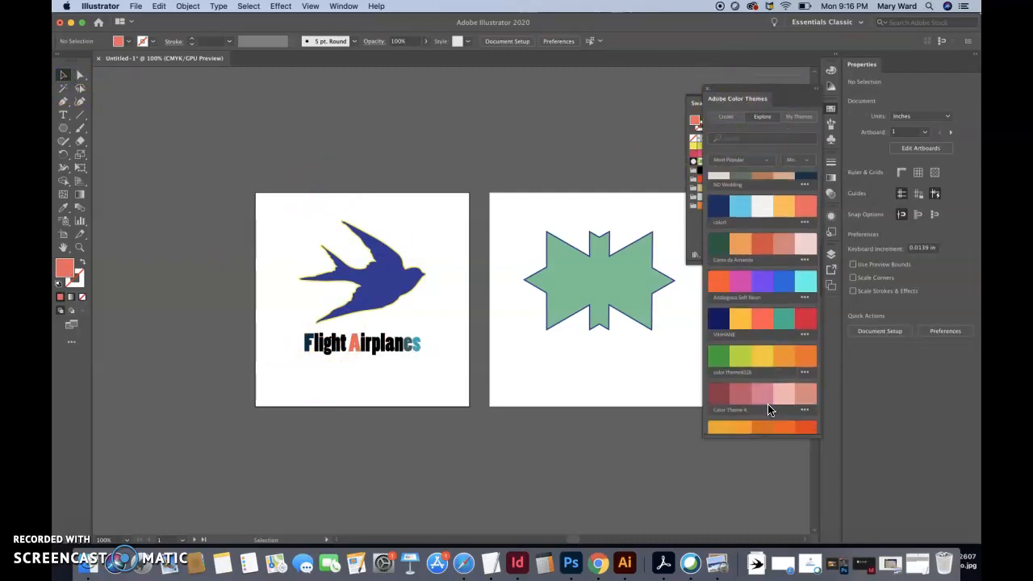
{"action": "scroll", "coordinate": [768, 409], "scroll_direction": "down", "scroll_amount": 15}
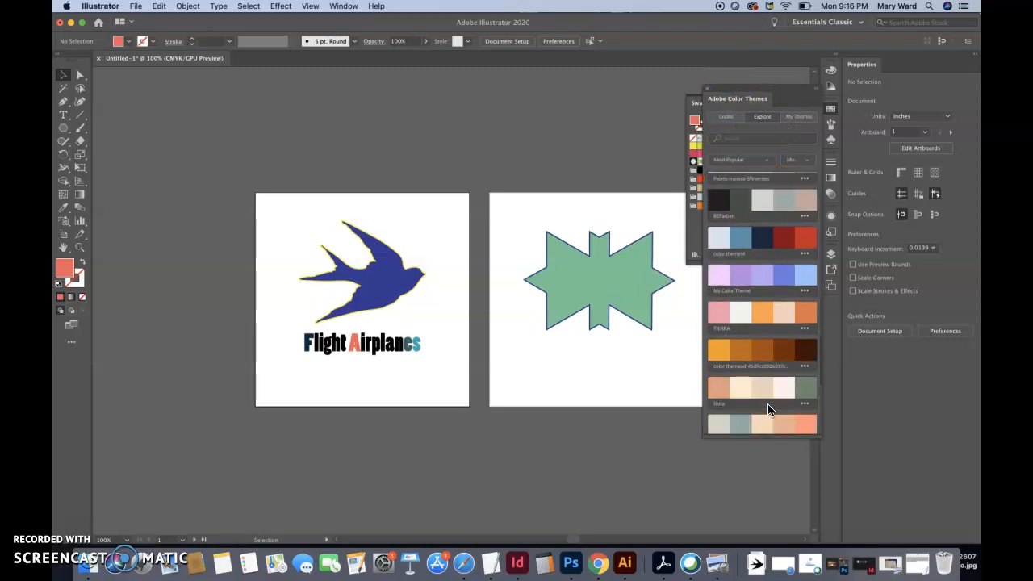
{"action": "scroll", "coordinate": [768, 410], "scroll_direction": "down", "scroll_amount": 15}
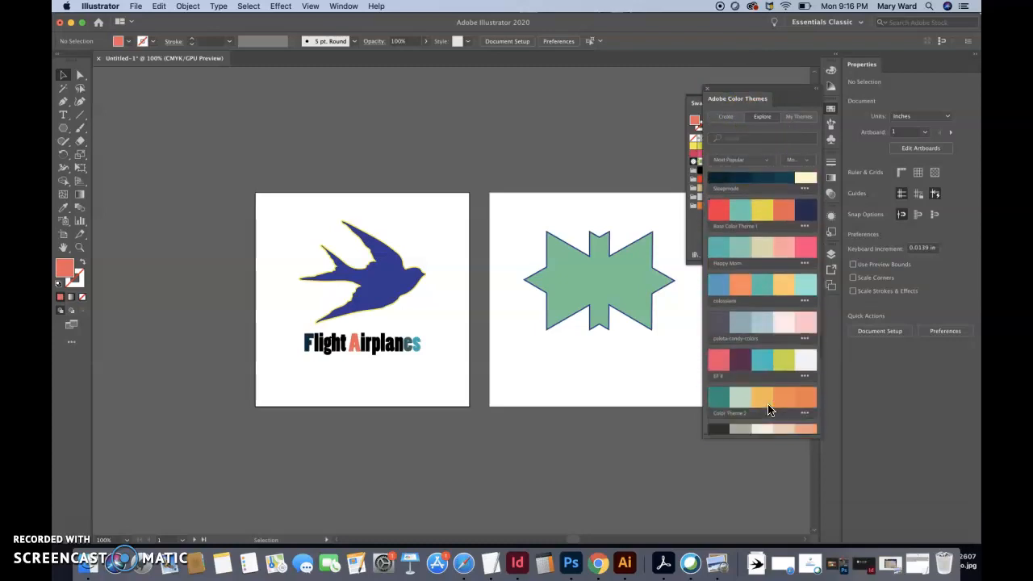
{"action": "scroll", "coordinate": [767, 410], "scroll_direction": "down", "scroll_amount": 1}
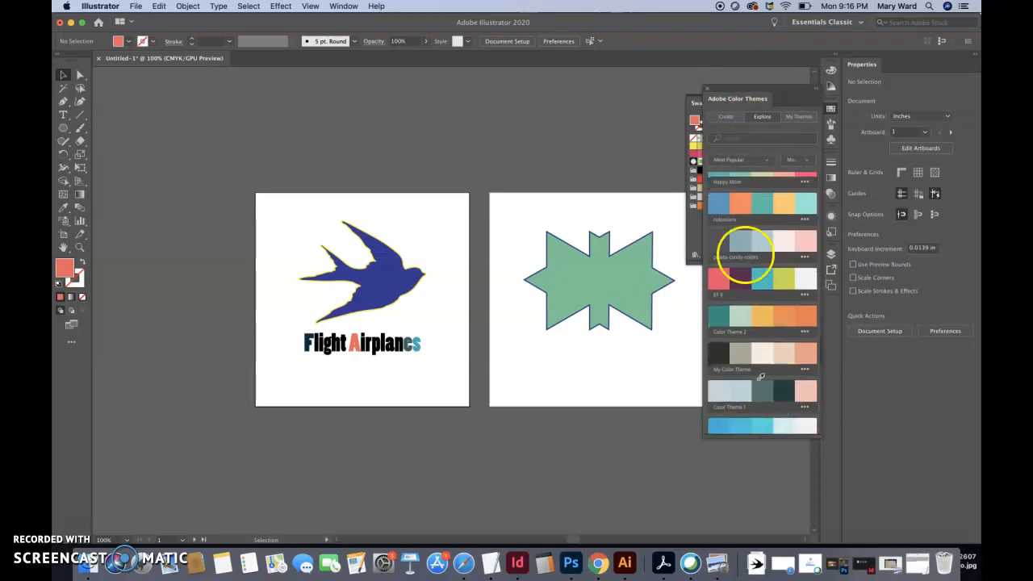
{"action": "left_click", "coordinate": [708, 91]}
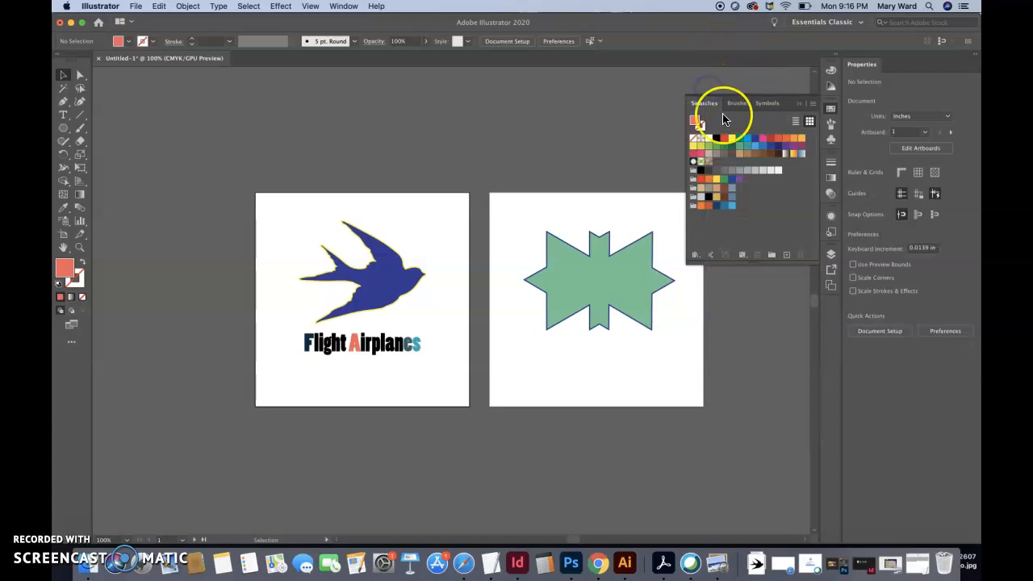
{"action": "left_click", "coordinate": [796, 104]}
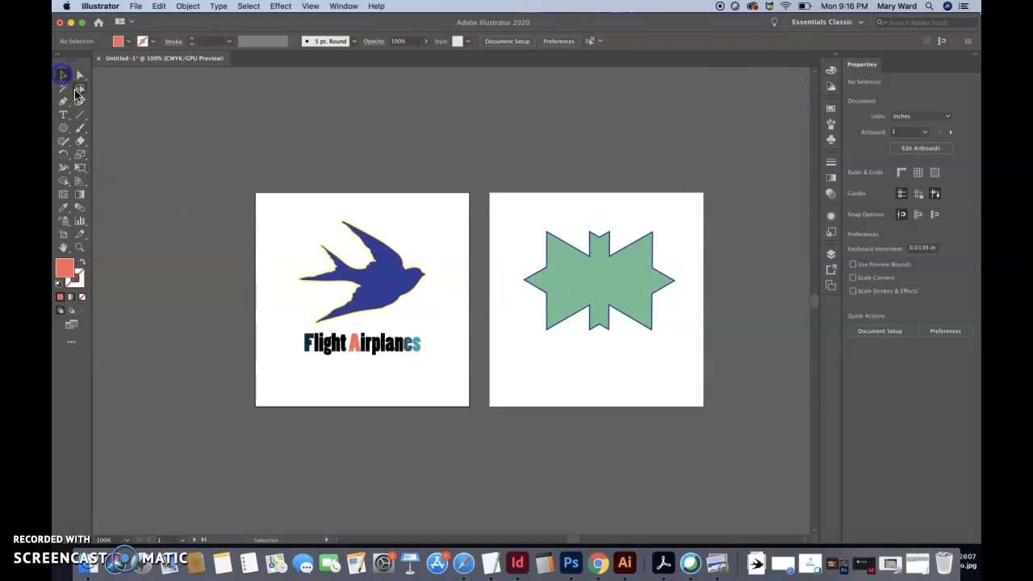
{"action": "left_click_drag", "start_coordinate": [288, 337], "coordinate": [412, 363]}
{"action": "left_click", "coordinate": [422, 376]}
{"action": "left_click", "coordinate": [411, 348]}
Switch to Safari and review the Week 6 | Oct 5–11 instructions for the Illustrator exercises on the course page
{"action": "left_click", "coordinate": [464, 565]}
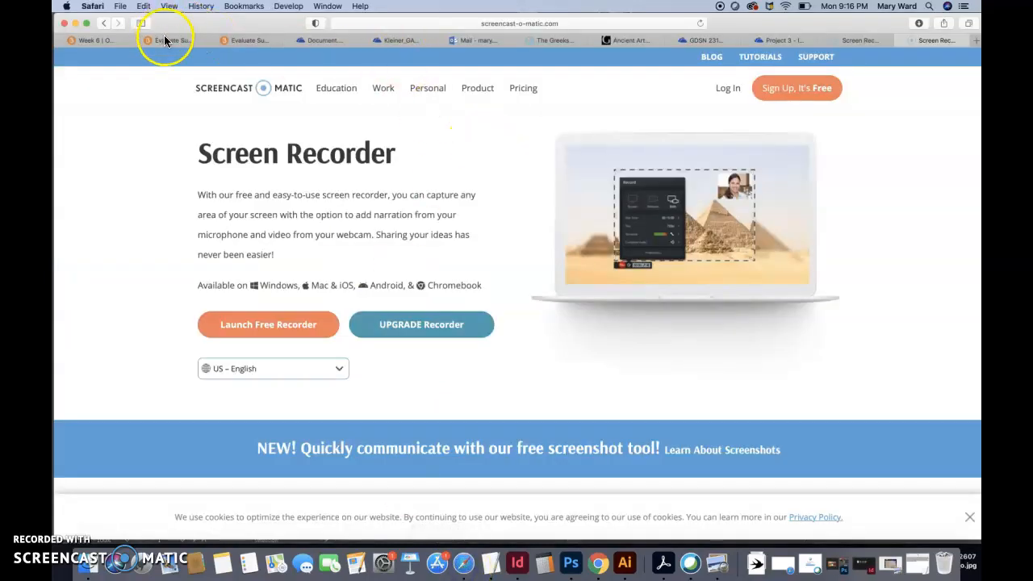
{"action": "left_click", "coordinate": [101, 41]}
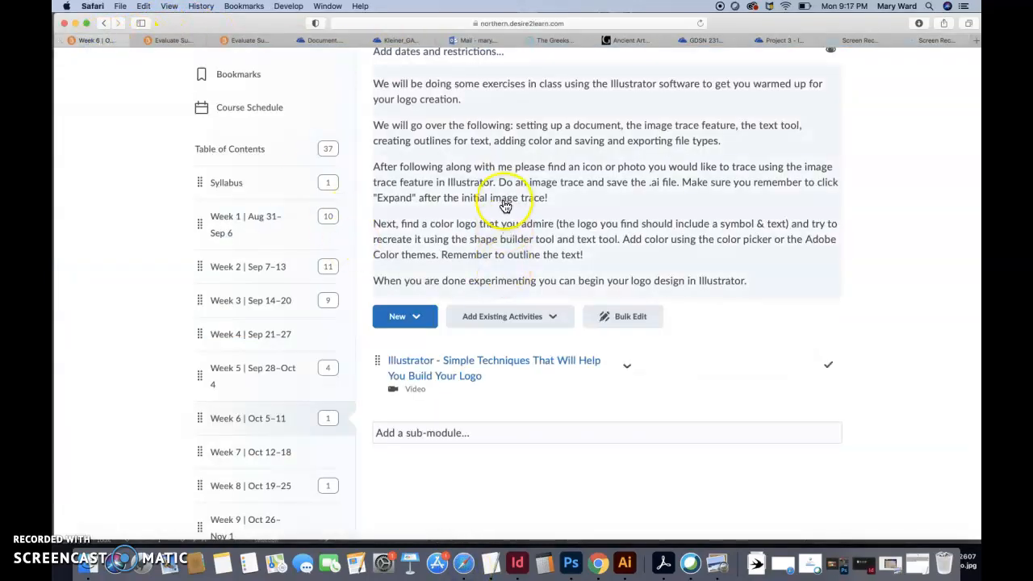
{"action": "scroll", "coordinate": [505, 208], "scroll_direction": "up", "scroll_amount": 3}
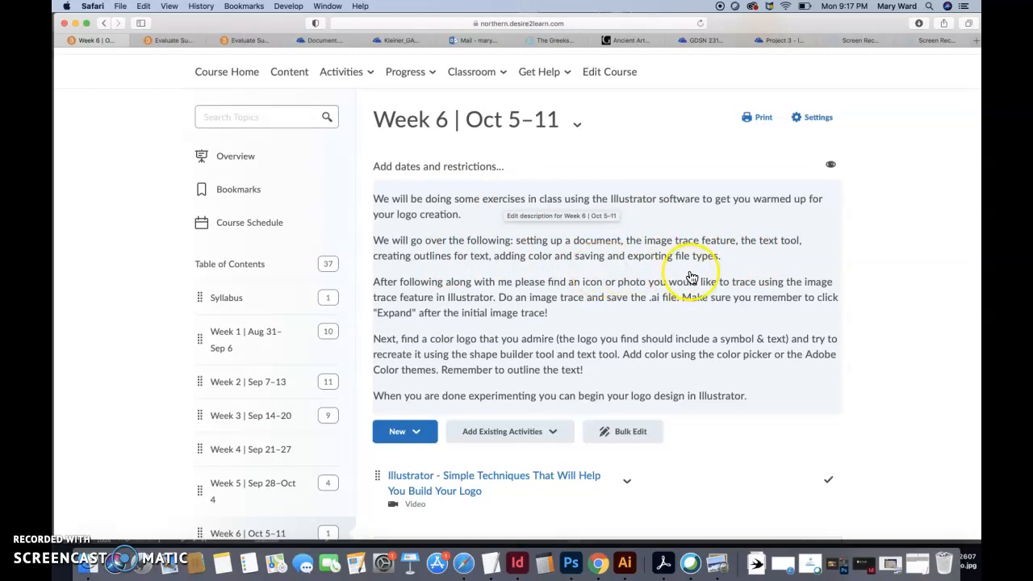
Return to Illustrator and start saving the document on the computer, with the storage-location choice set not to show again
{"action": "left_click", "coordinate": [624, 563]}
{"action": "left_click", "coordinate": [508, 473]}
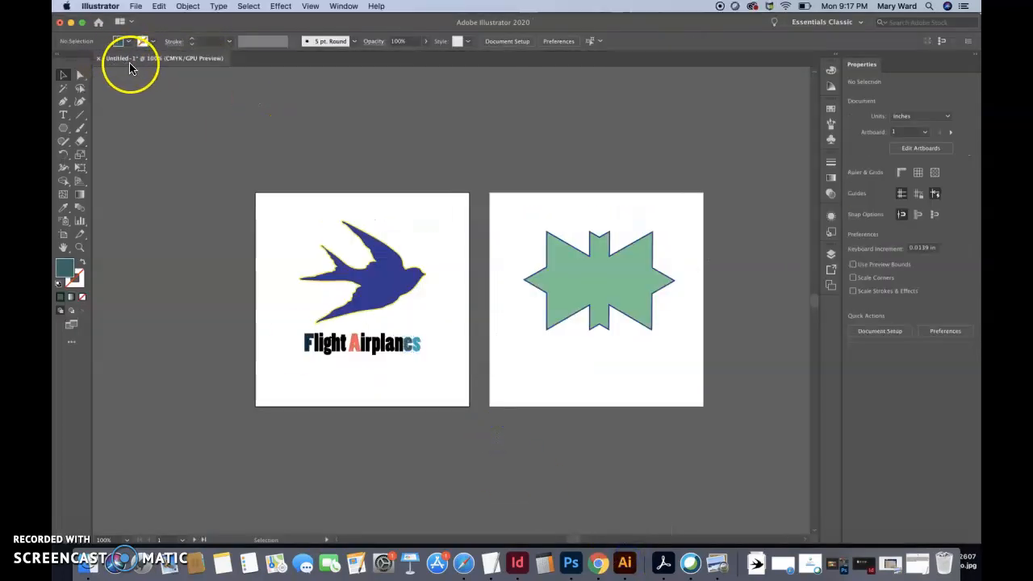
{"action": "left_click", "coordinate": [136, 6]}
{"action": "left_click", "coordinate": [155, 100]}
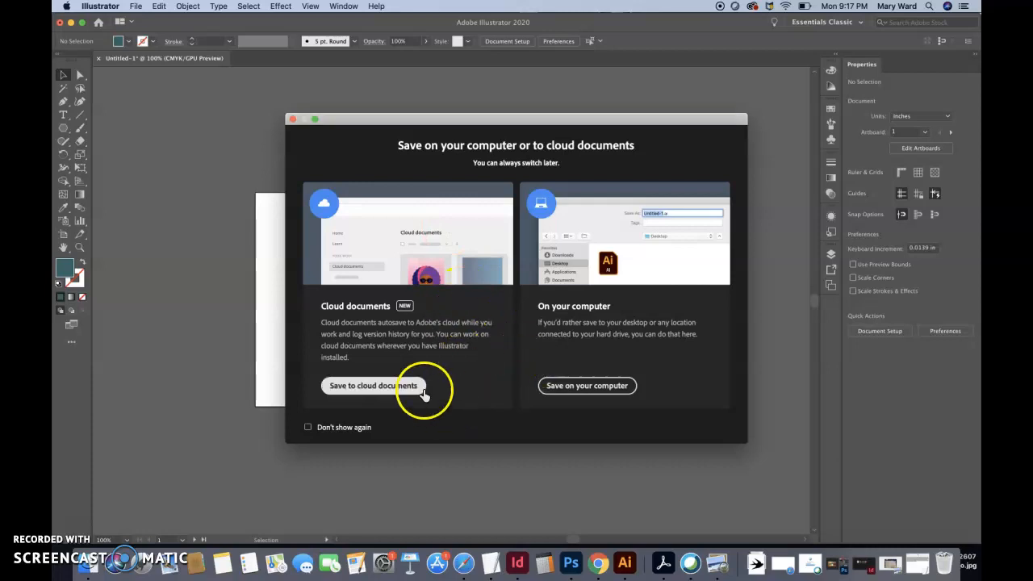
{"action": "left_click", "coordinate": [308, 430]}
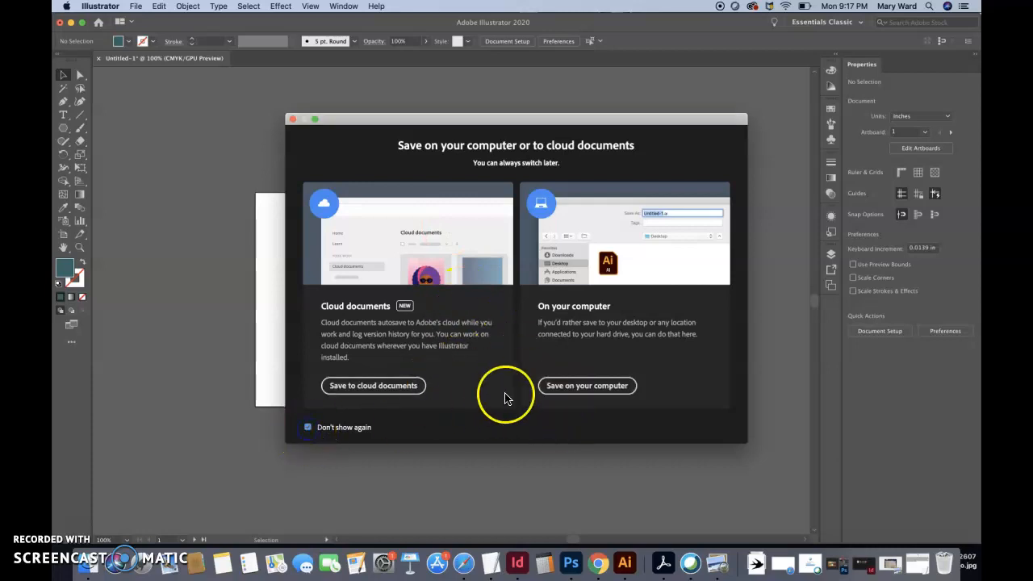
{"action": "left_click", "coordinate": [587, 386]}
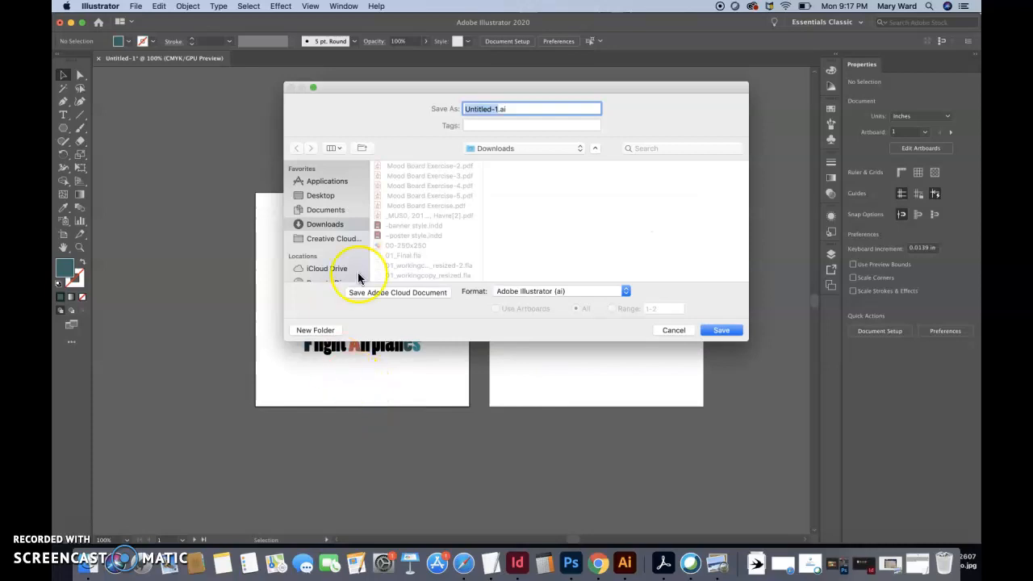
Create a folder named Illustrator Assignment inside the GDSN 231 Graphic Design Applications folder in Documents
{"action": "left_click", "coordinate": [327, 211]}
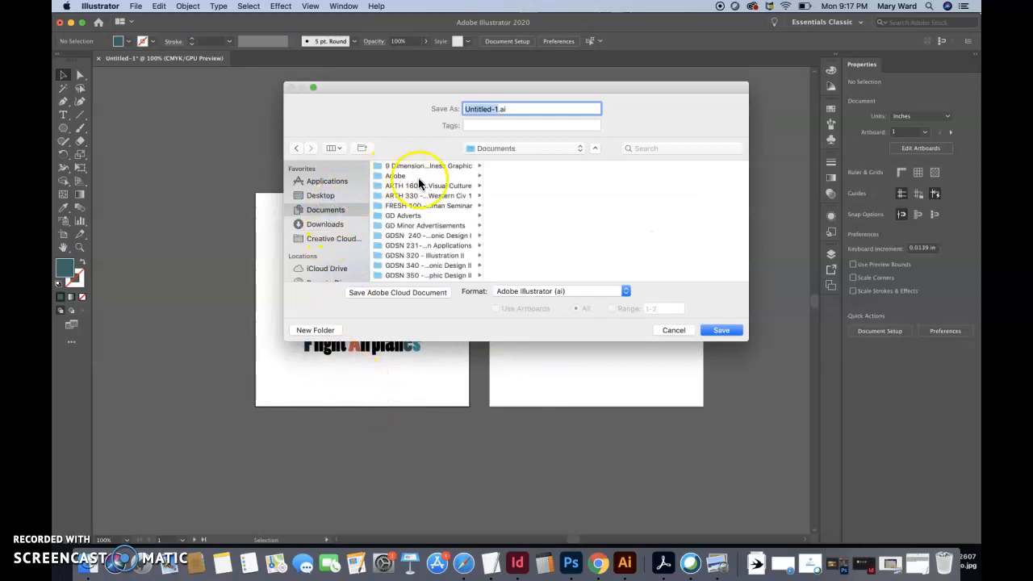
{"action": "scroll", "coordinate": [418, 242], "scroll_direction": "down", "scroll_amount": 2}
{"action": "left_click", "coordinate": [411, 223]}
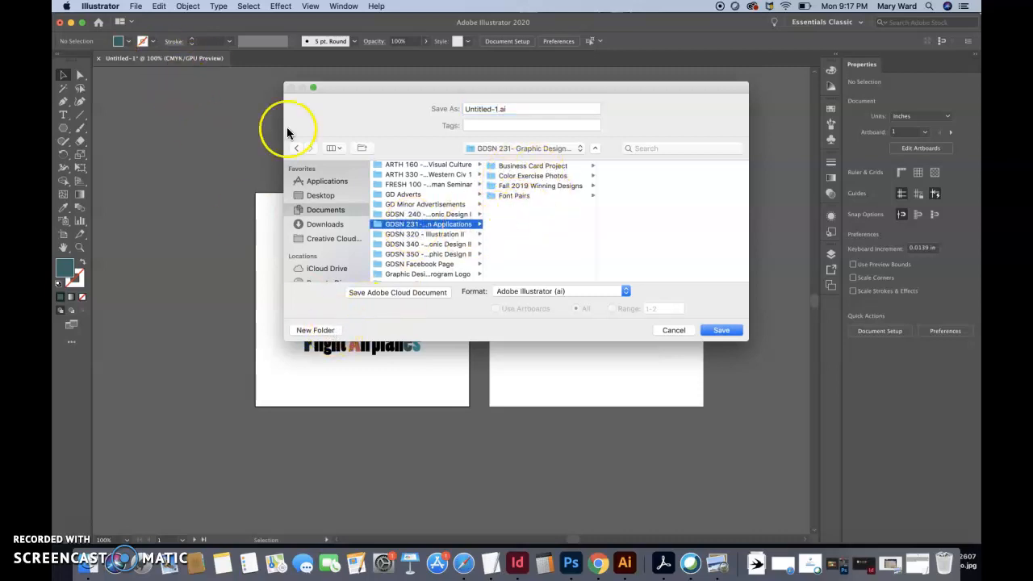
{"action": "left_click", "coordinate": [314, 330]}
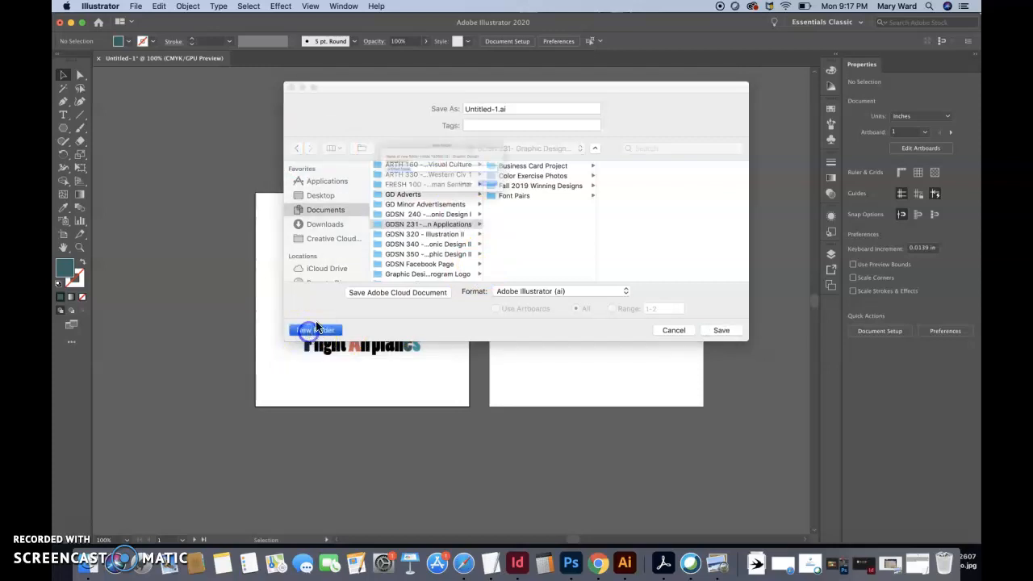
{"action": "type", "text": "Illustra"}
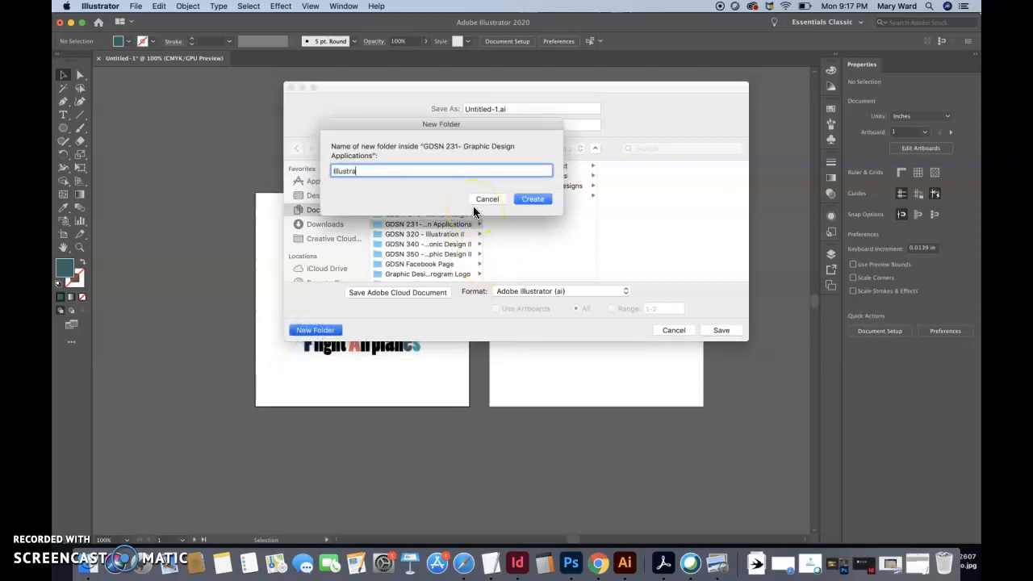
{"action": "key", "text": "BackSpace"}
{"action": "key", "text": "BackSpace"}
{"action": "key", "text": "BackSpace"}
{"action": "type", "text": "trao"}
{"action": "key", "text": "BackSpace"}
{"action": "key", "text": "BackSpace"}
{"action": "key", "text": "BackSpace"}
{"action": "key", "text": "BackSpace"}
{"action": "key", "text": "BackSpace"}
{"action": "type", "text": "strator Assignment"}
{"action": "left_click", "coordinate": [533, 199]}
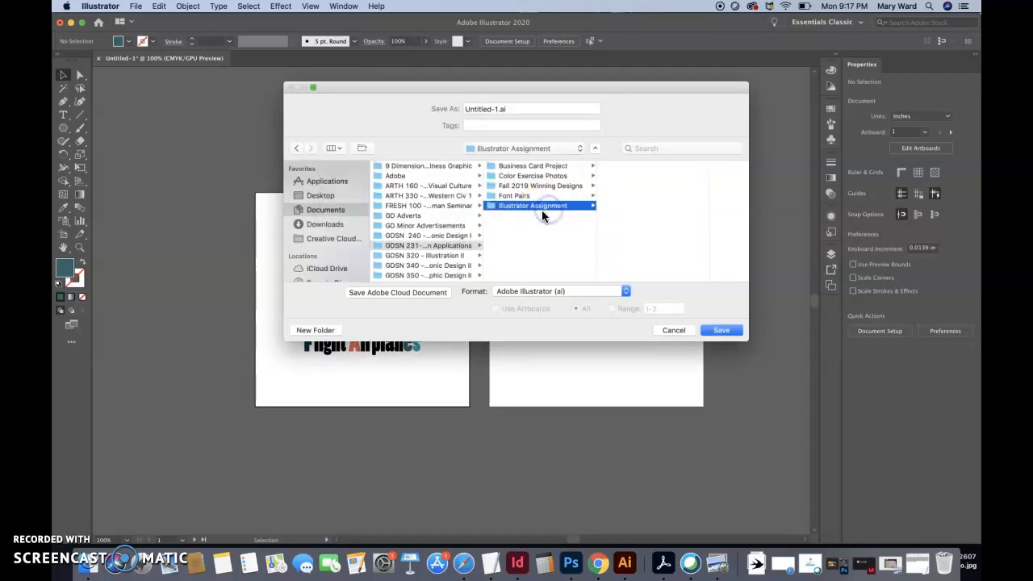
Name the file Illustrator_Assignment_3x3_CMYK and move the save dialog aside
{"action": "left_click_drag", "start_coordinate": [504, 105], "coordinate": [370, 106]}
{"action": "type", "text": "Illustrator Assignment"}
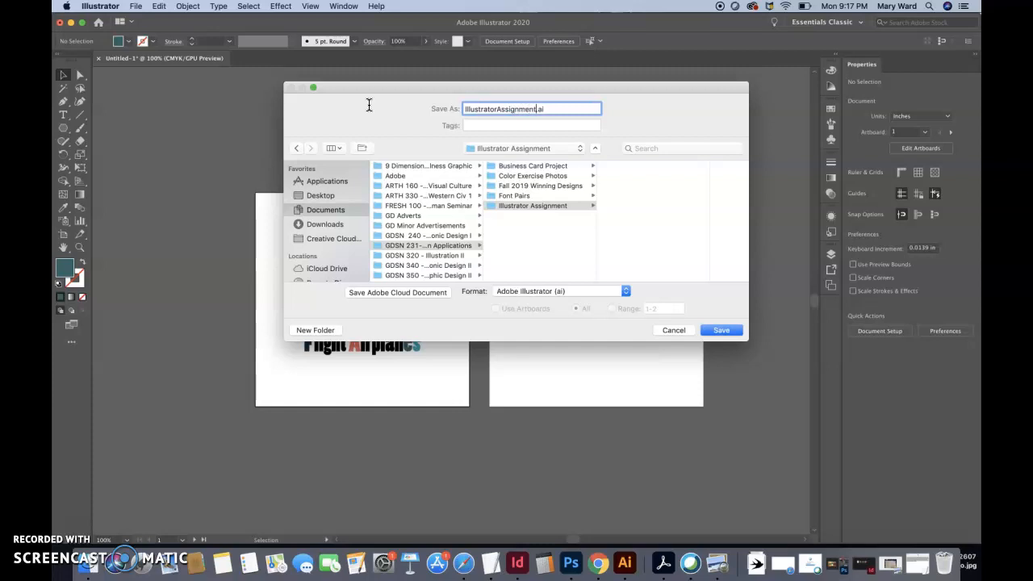
{"action": "left_click", "coordinate": [495, 110]}
{"action": "key", "text": "BackSpace"}
{"action": "type", "text": "_"}
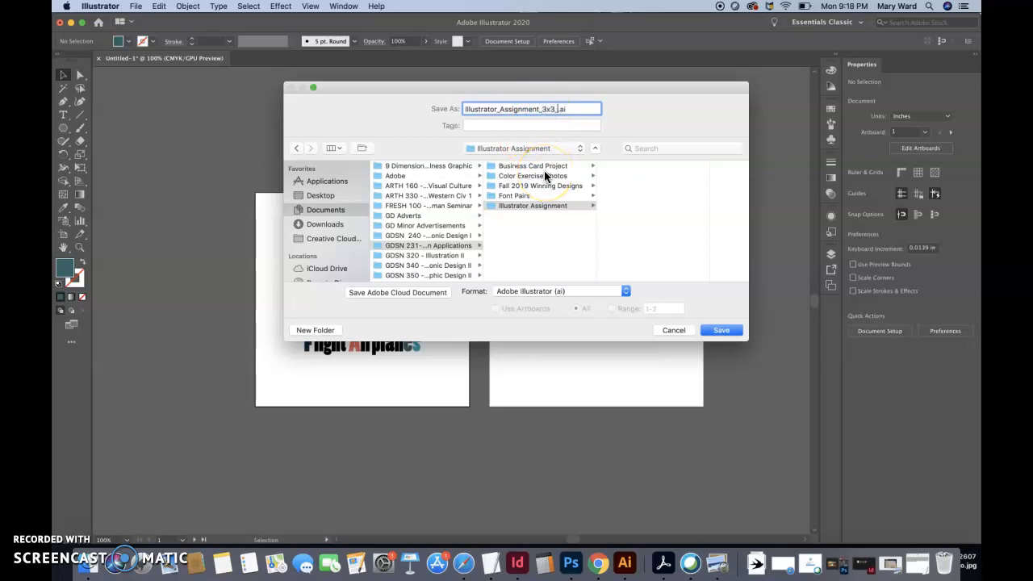
{"action": "type", "text": "MYK"}
{"action": "left_click", "coordinate": [564, 156]}
{"action": "left_click", "coordinate": [578, 71]}
{"action": "left_click_drag", "start_coordinate": [570, 89], "coordinate": [539, 107]}
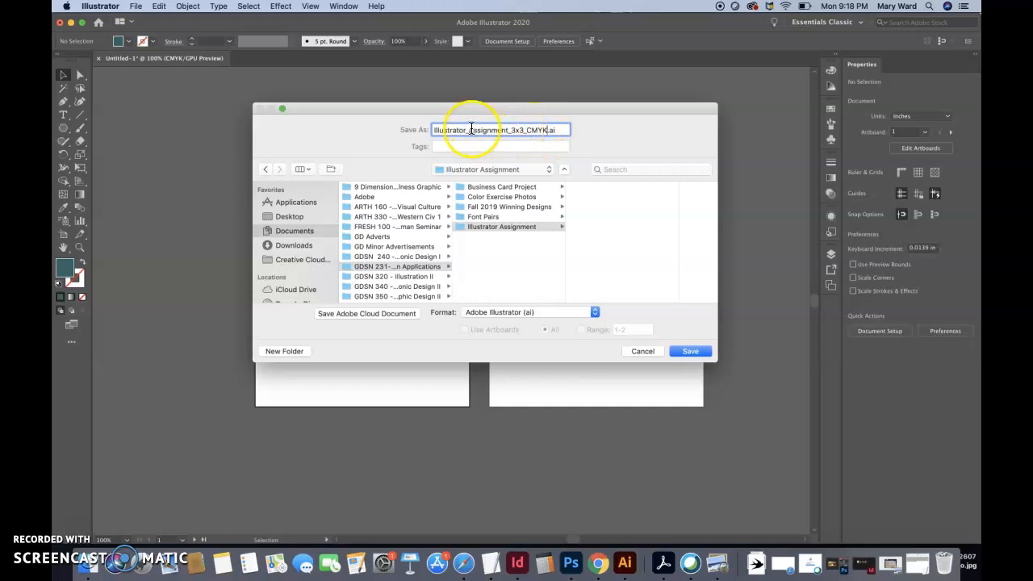
Shorten the file name to Illustrator_Assignment_CMYK and save it in Adobe Illustrator (ai) format in the Illustrator Assignment folder
{"action": "left_click", "coordinate": [525, 130]}
{"action": "key", "text": "BackSpace"}
{"action": "key", "text": "BackSpace"}
{"action": "key", "text": "BackSpace"}
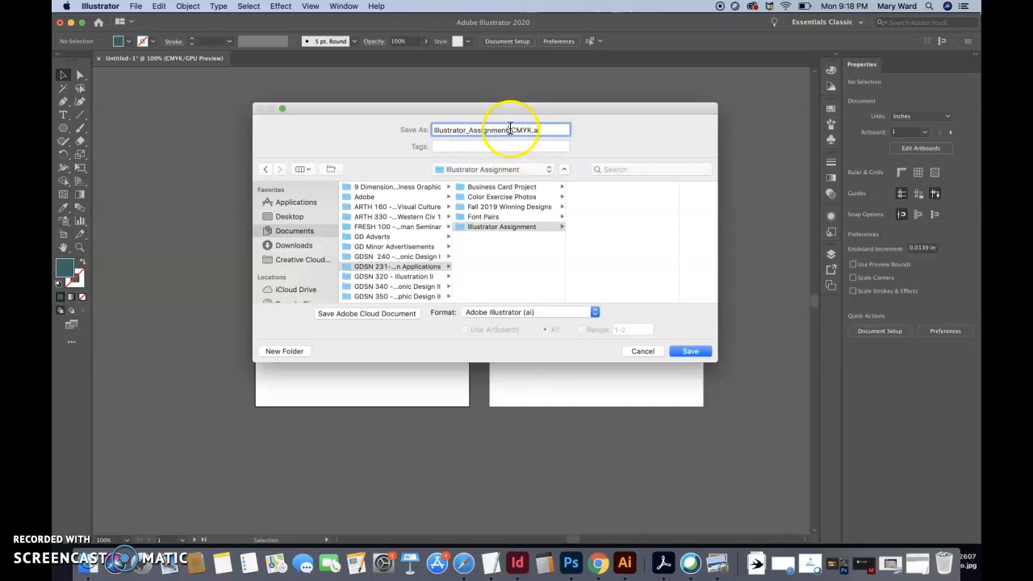
{"action": "left_click", "coordinate": [532, 130]}
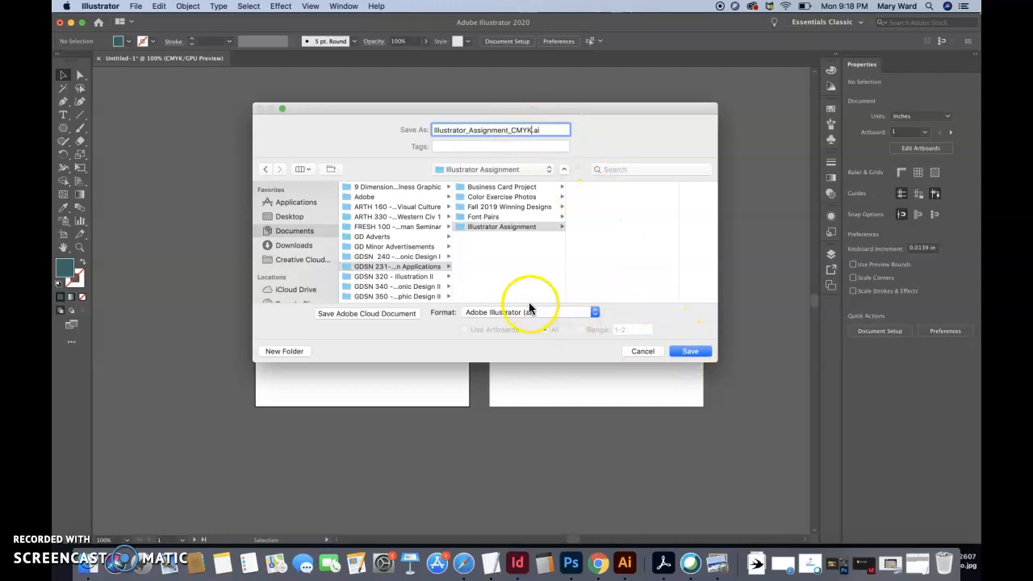
{"action": "left_click", "coordinate": [512, 229]}
{"action": "left_click", "coordinate": [689, 351]}
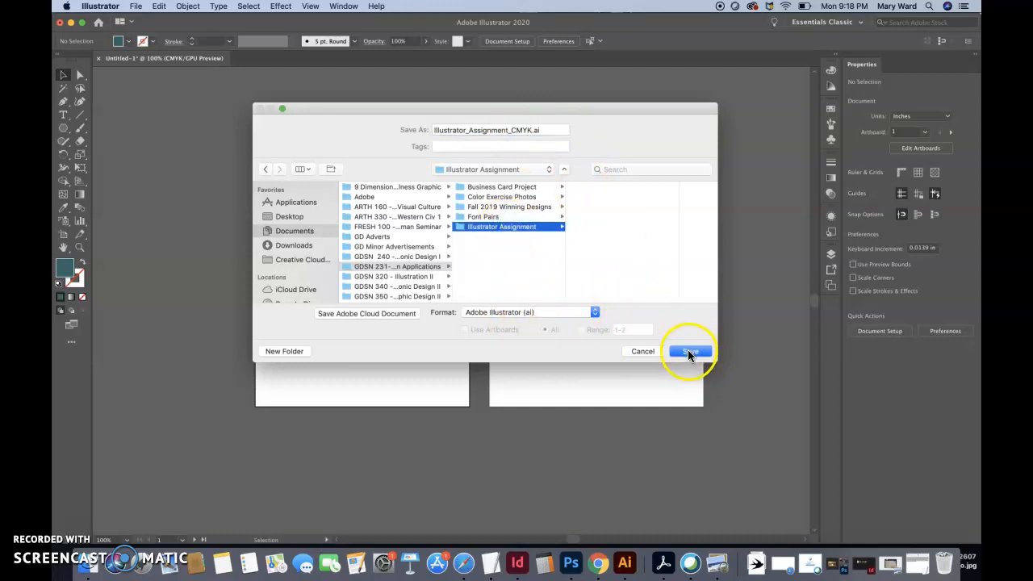
{"action": "left_click", "coordinate": [652, 436]}
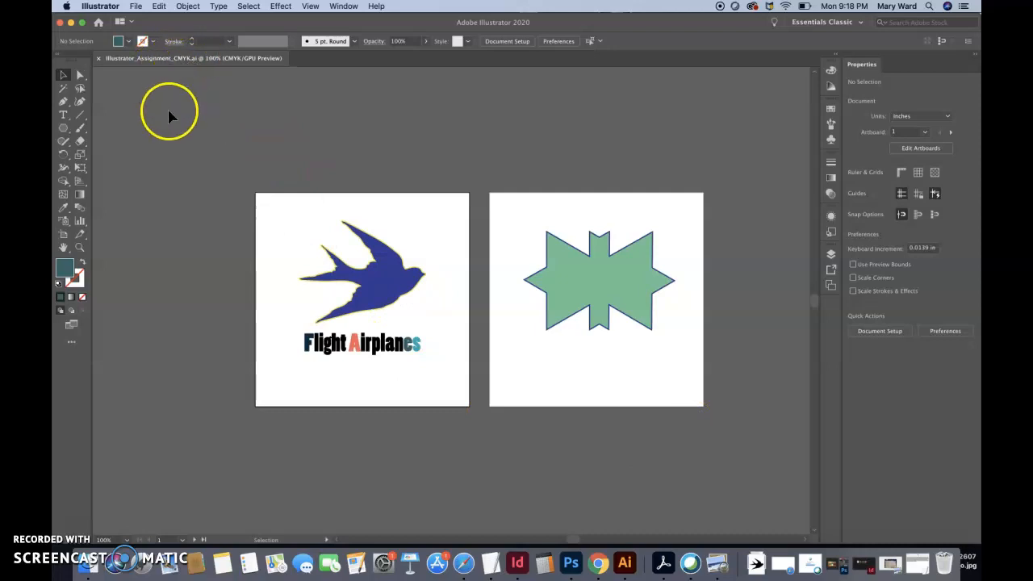
Save the document as Illustrator_Assignment_CMYK in Illustrator EPS (eps) format in the Illustrator Assignment folder, with the default EPS options
{"action": "left_click", "coordinate": [137, 7]}
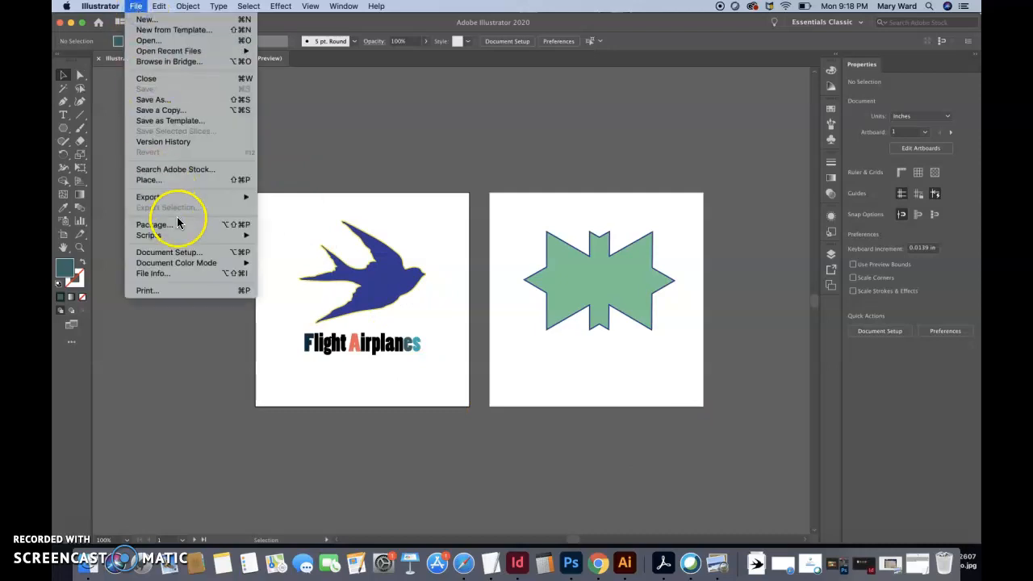
{"action": "left_click", "coordinate": [163, 99]}
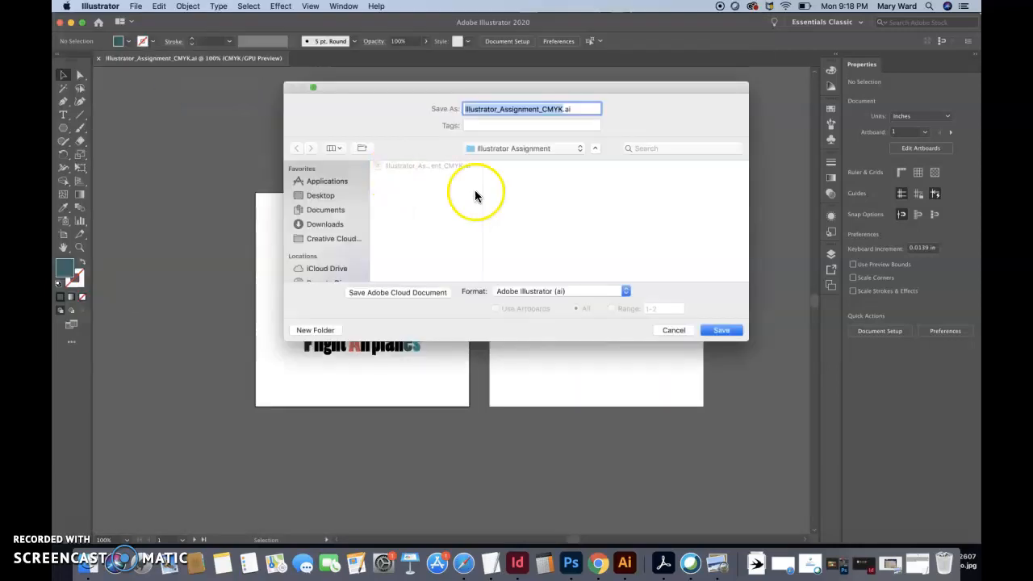
{"action": "left_click", "coordinate": [542, 292]}
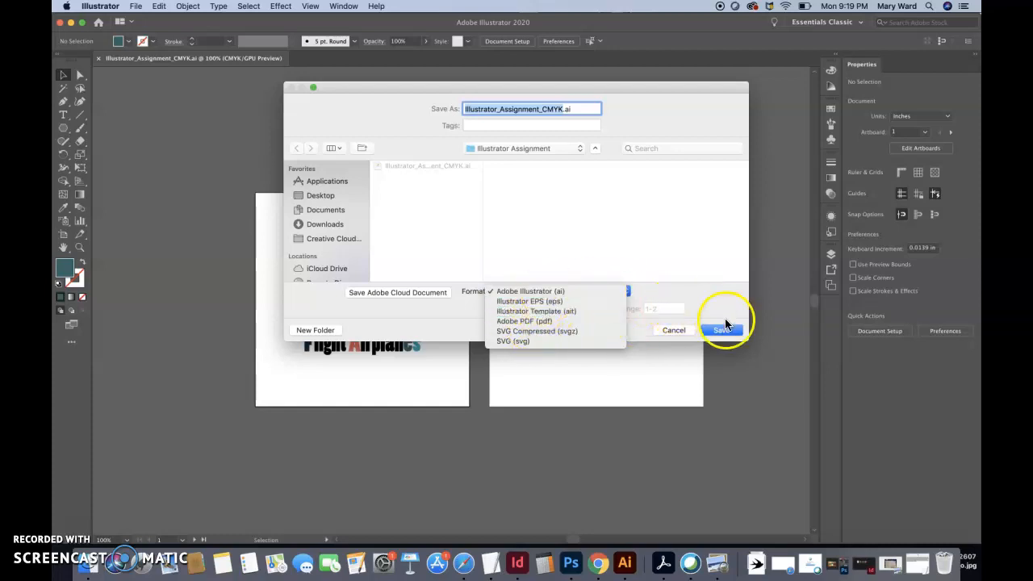
{"action": "left_click", "coordinate": [557, 301]}
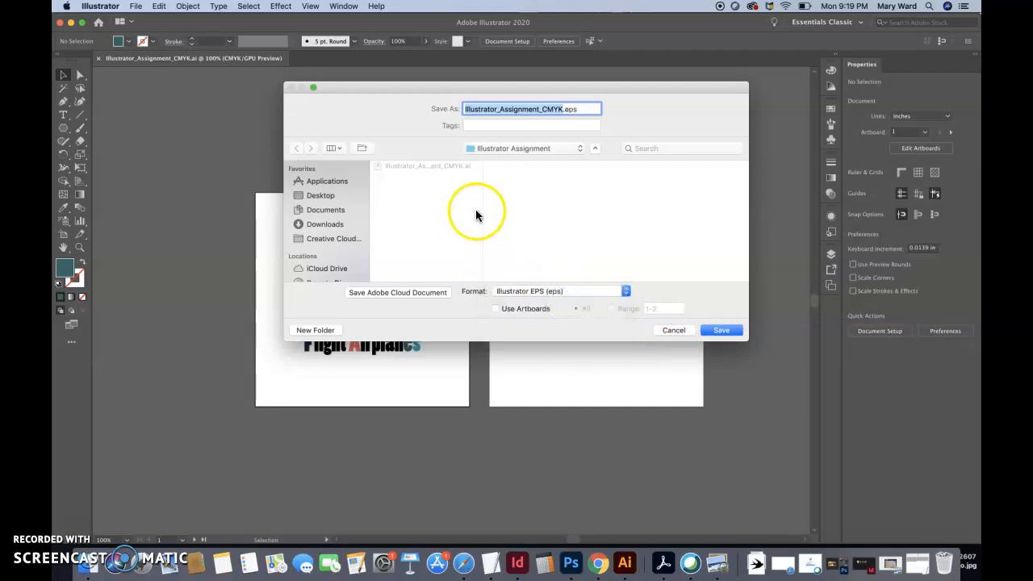
{"action": "left_click", "coordinate": [718, 331]}
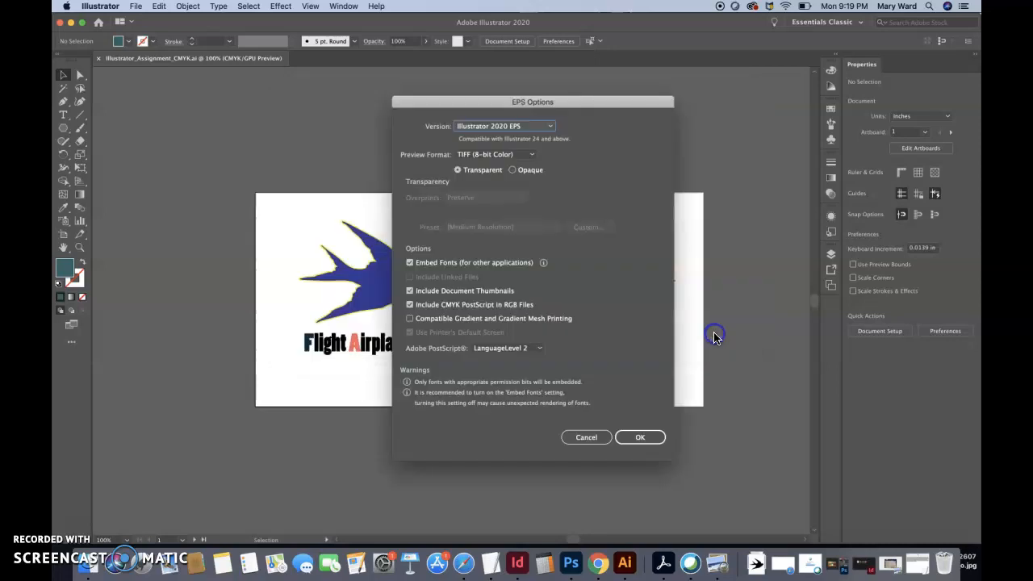
{"action": "left_click", "coordinate": [640, 440]}
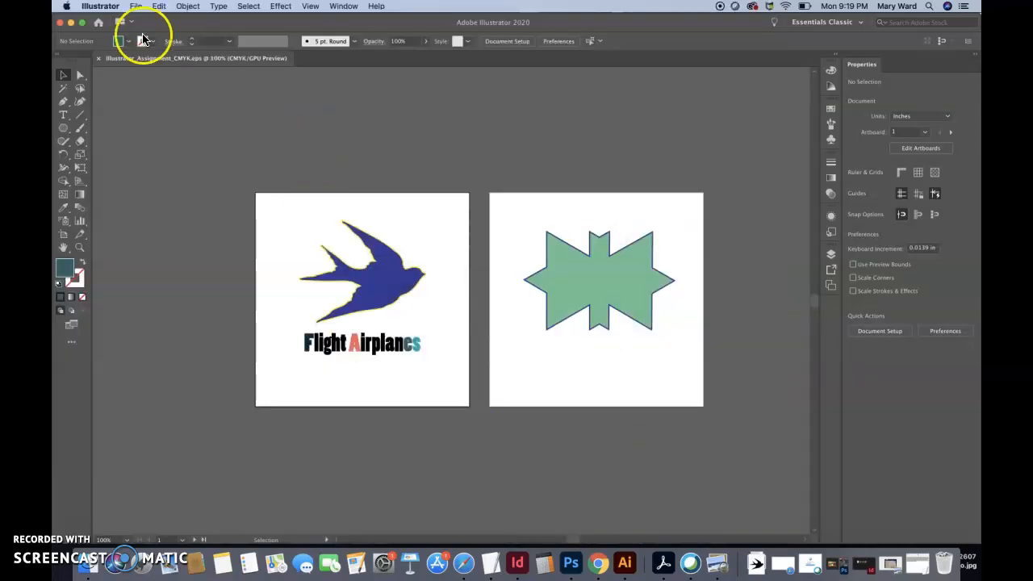
Export the document as Illustrator_Assignment_CMYK in PNG (png) format to the Illustrator Assignment folder
{"action": "left_click", "coordinate": [135, 6]}
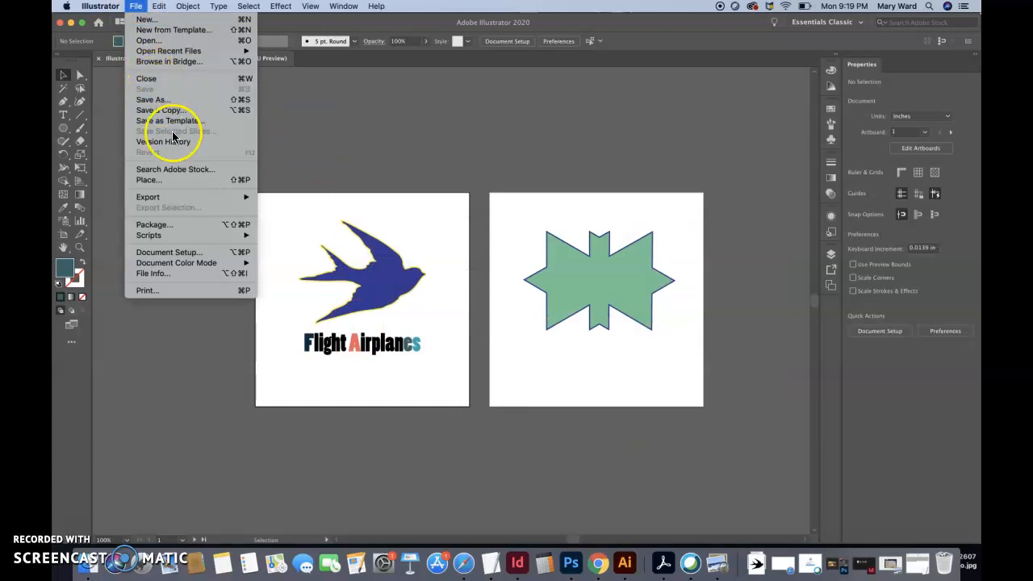
{"action": "mouse_move", "coordinate": [176, 196]}
{"action": "left_click", "coordinate": [293, 207]}
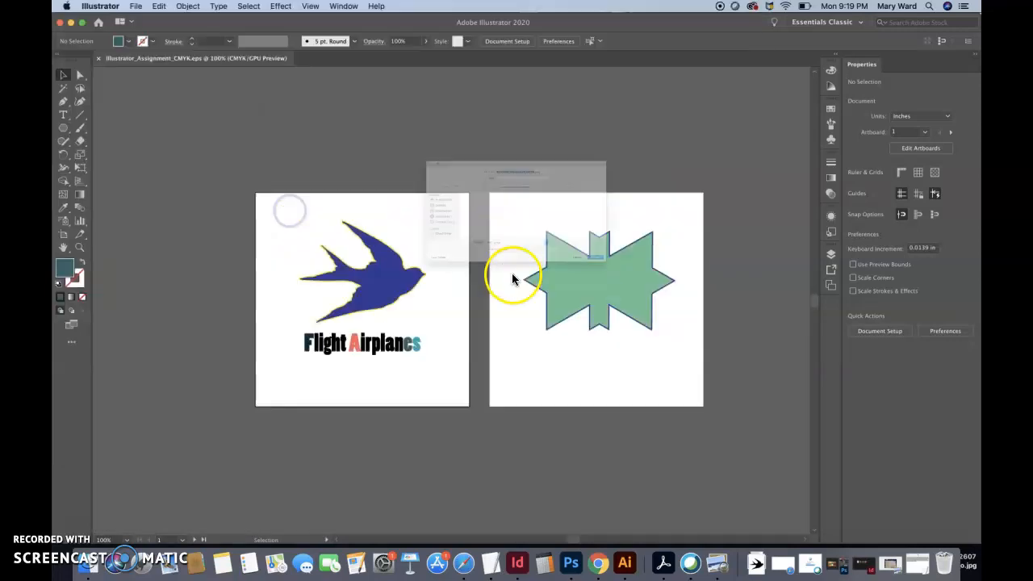
{"action": "left_click", "coordinate": [505, 290]}
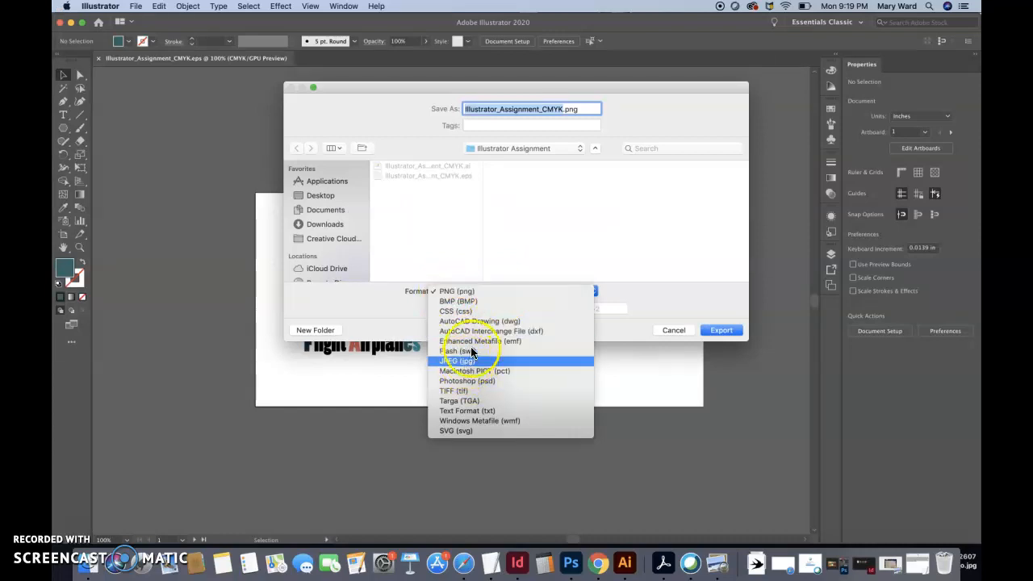
{"action": "left_click", "coordinate": [477, 292]}
{"action": "left_click", "coordinate": [721, 330]}
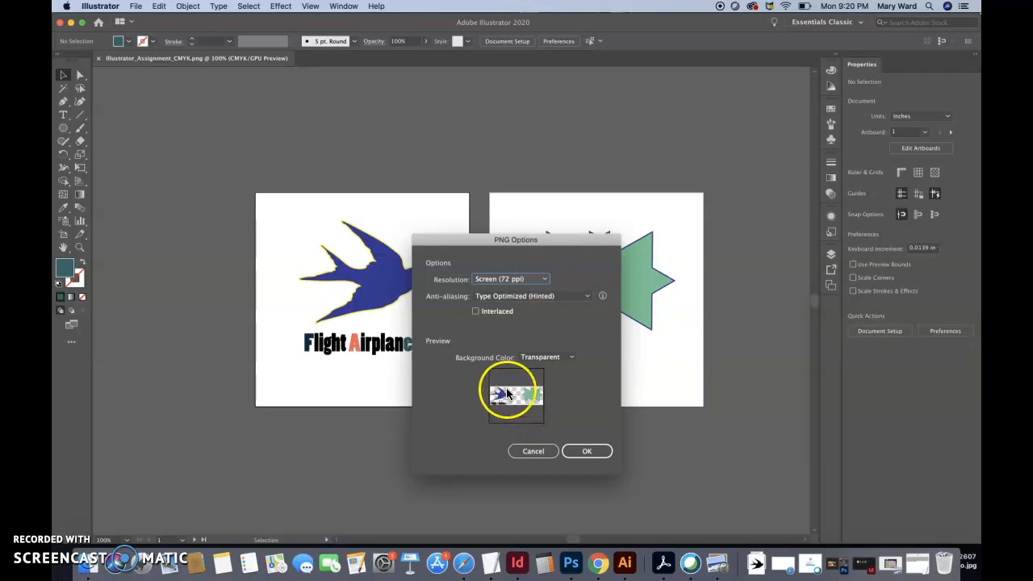
Set the PNG resolution to High (300 ppi) with a Transparent background color and finish the export
{"action": "left_click", "coordinate": [543, 280]}
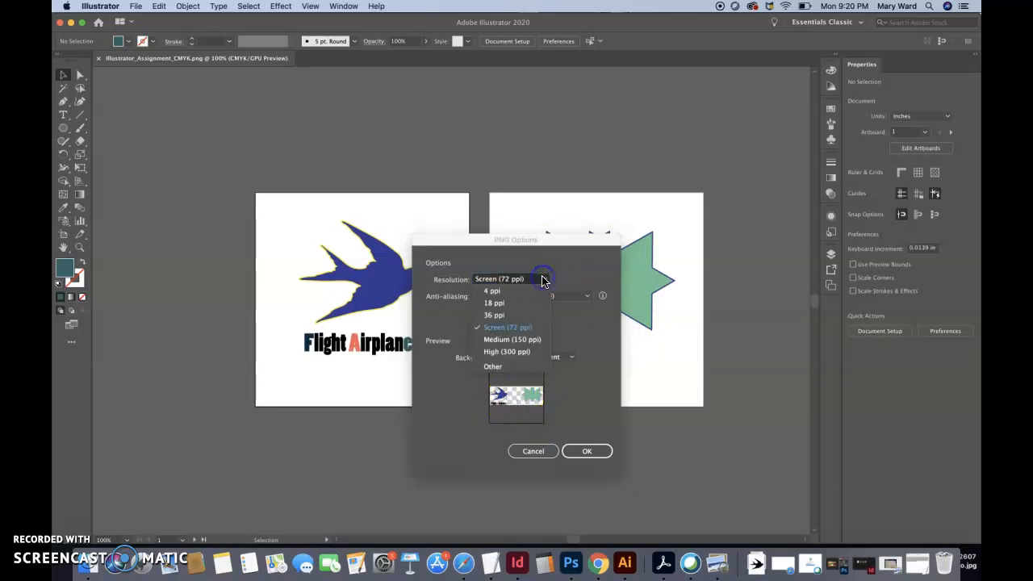
{"action": "left_click", "coordinate": [505, 352]}
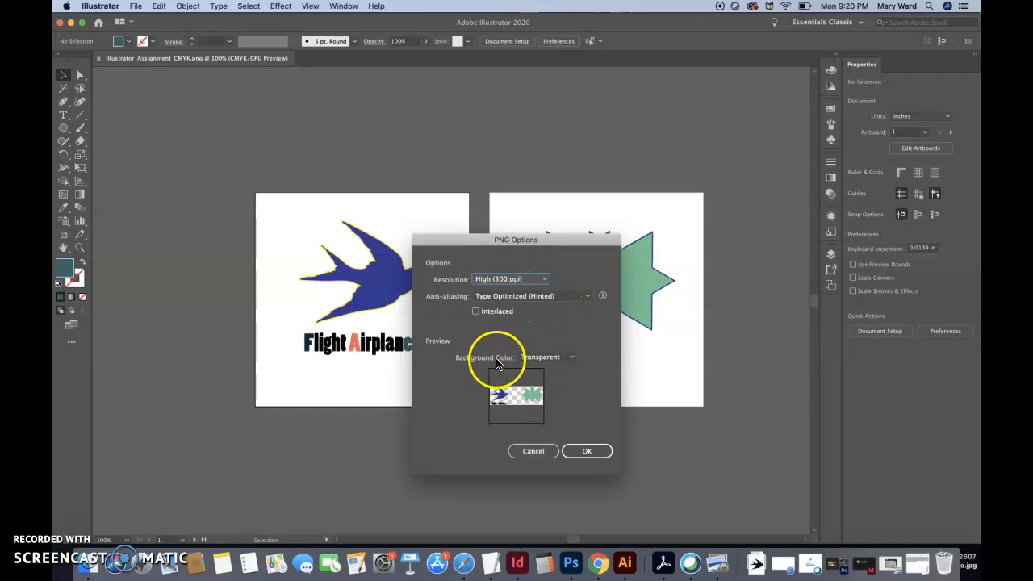
{"action": "left_click", "coordinate": [547, 357]}
{"action": "left_click", "coordinate": [549, 358]}
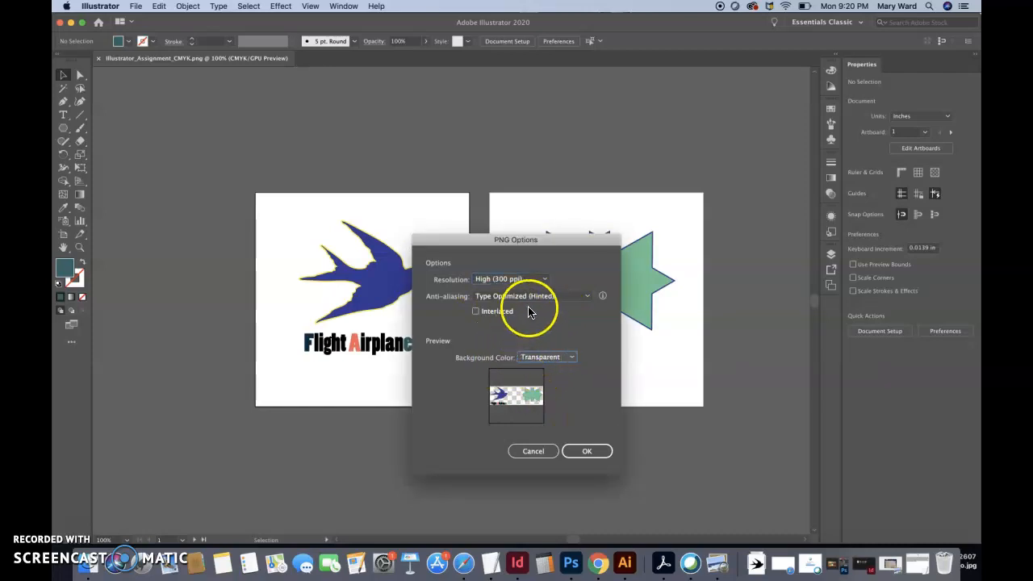
{"action": "left_click", "coordinate": [586, 452]}
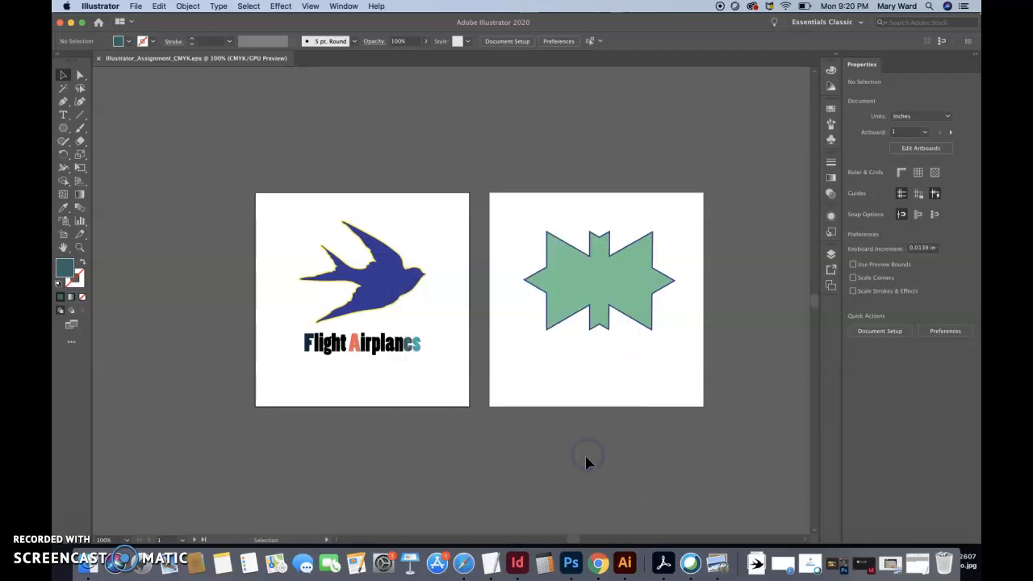
{"action": "left_click", "coordinate": [136, 6]}
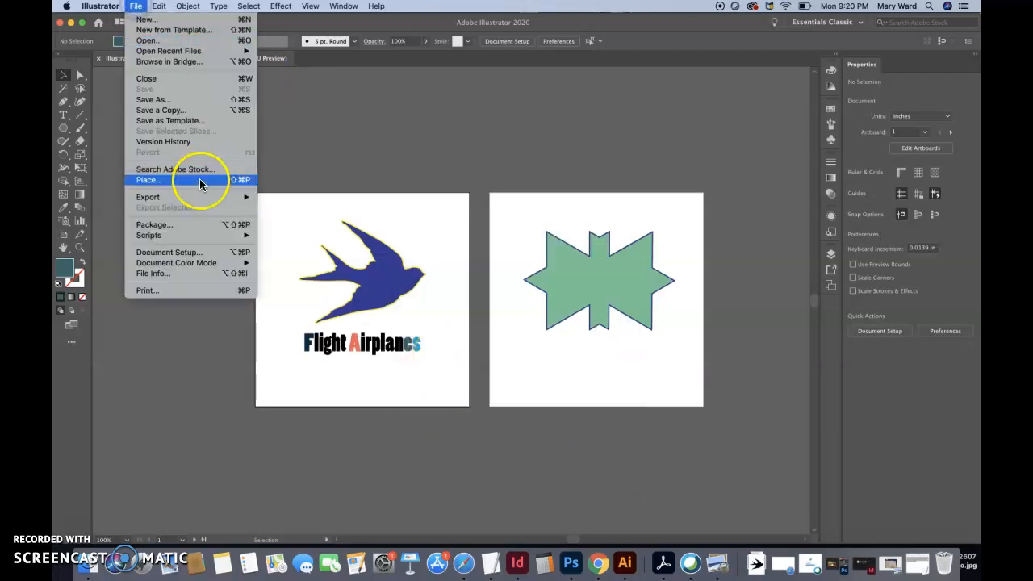
{"action": "mouse_move", "coordinate": [203, 198]}
{"action": "left_click", "coordinate": [284, 207]}
{"action": "left_click", "coordinate": [481, 290]}
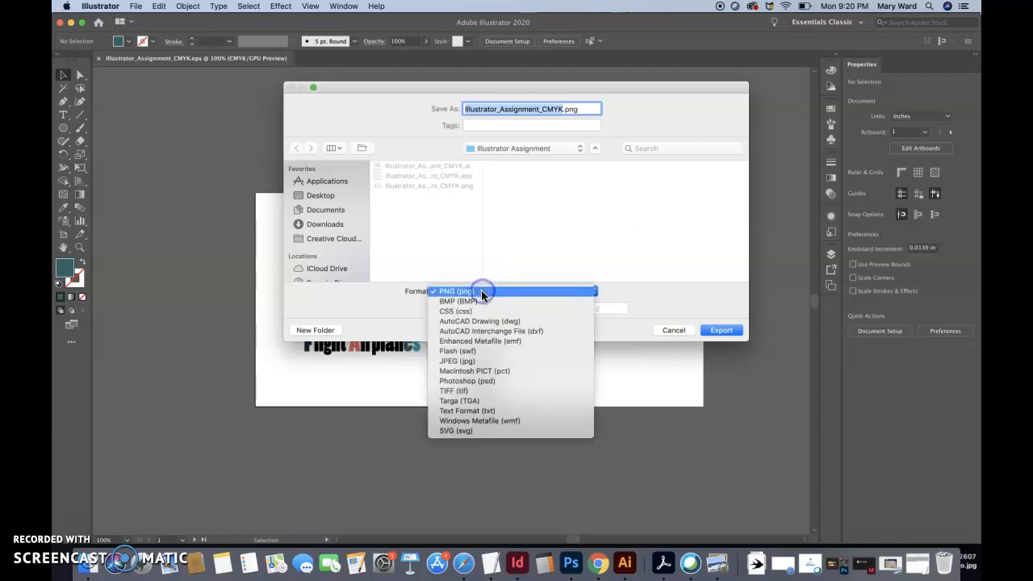
{"action": "left_click", "coordinate": [473, 361]}
{"action": "left_click", "coordinate": [720, 330]}
{"action": "left_click", "coordinate": [566, 431]}
Duplicate the bird onto the empty canvas to the left of the first artboard and deselect it
{"action": "left_click", "coordinate": [374, 267]}
{"action": "left_click_drag", "start_coordinate": [373, 268], "coordinate": [175, 278]}
{"action": "left_click", "coordinate": [240, 176]}
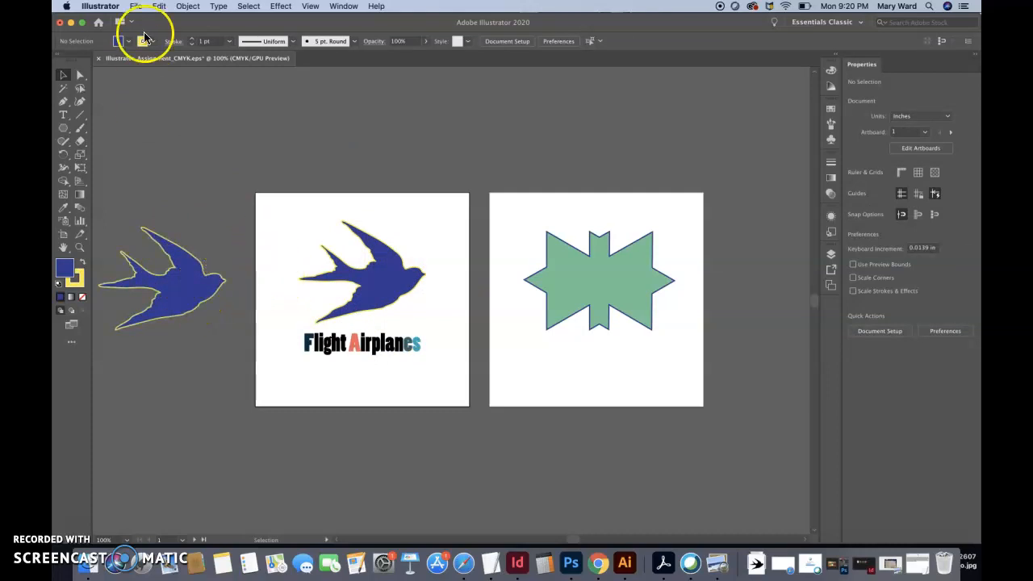
Start another export of Illustrator_Assignment_CMYK with Use Artboards enabled for all artboards
{"action": "left_click", "coordinate": [135, 5]}
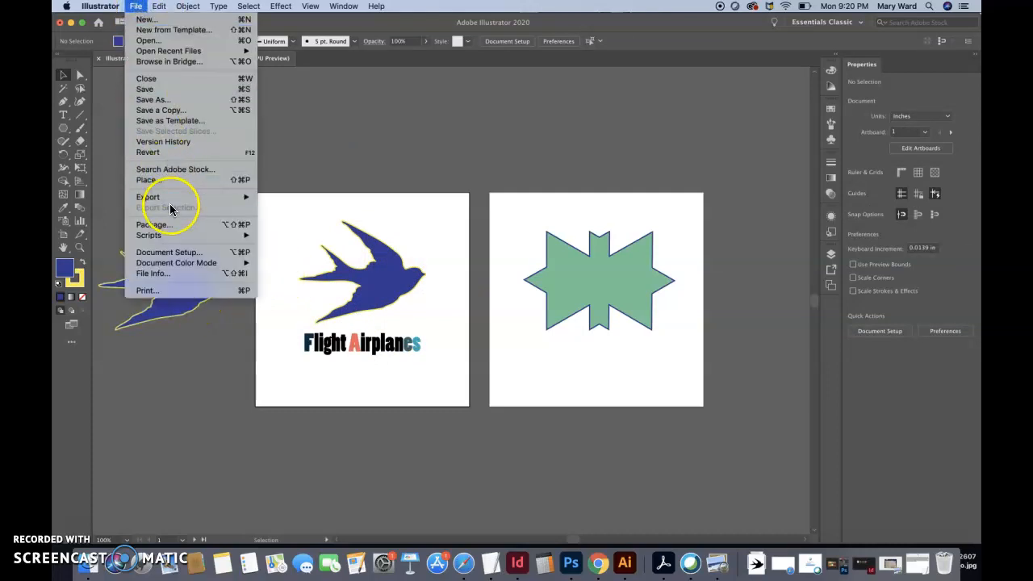
{"action": "mouse_move", "coordinate": [172, 197]}
{"action": "left_click", "coordinate": [311, 197]}
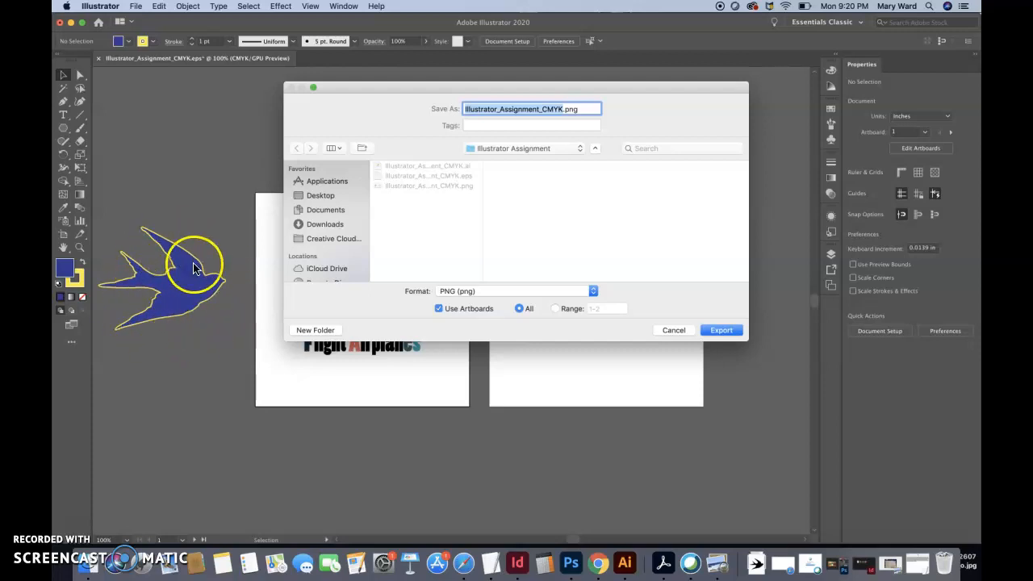
{"action": "left_click", "coordinate": [439, 308]}
{"action": "left_click", "coordinate": [440, 307]}
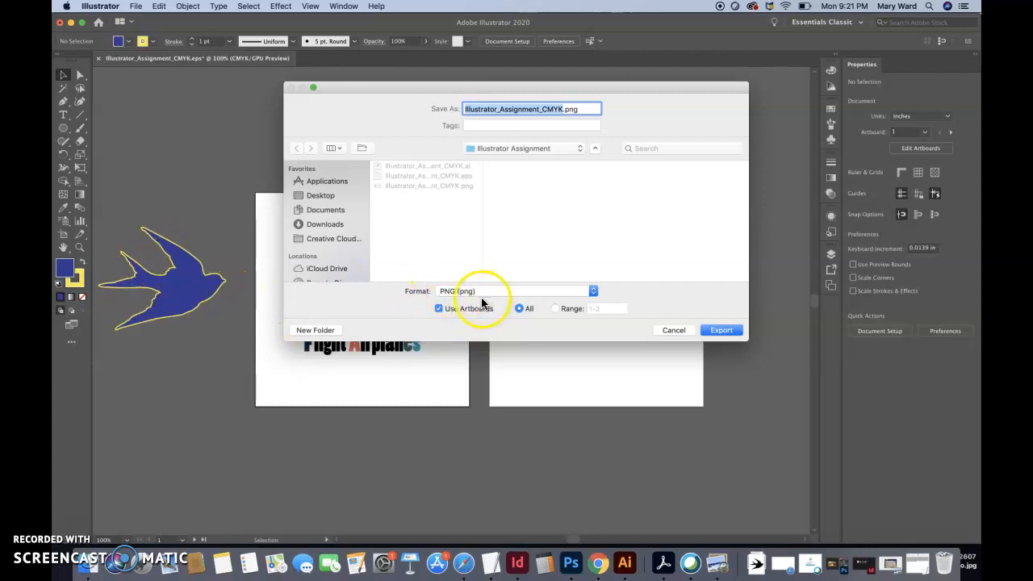
{"action": "left_click", "coordinate": [723, 334]}
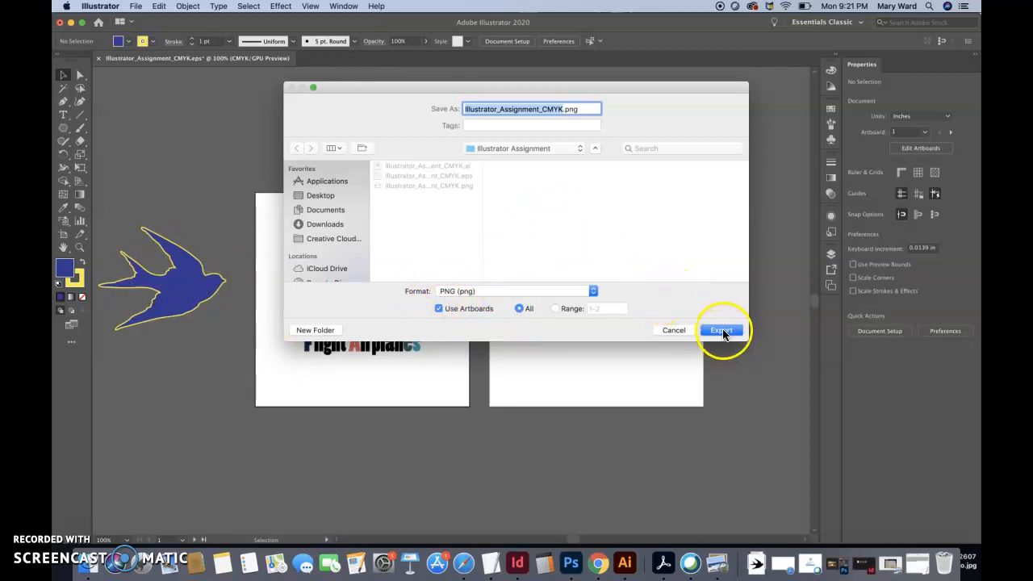
Choose the JPEG (jpg) format for the artboard export and proceed to the JPEG options
{"action": "left_click", "coordinate": [574, 291]}
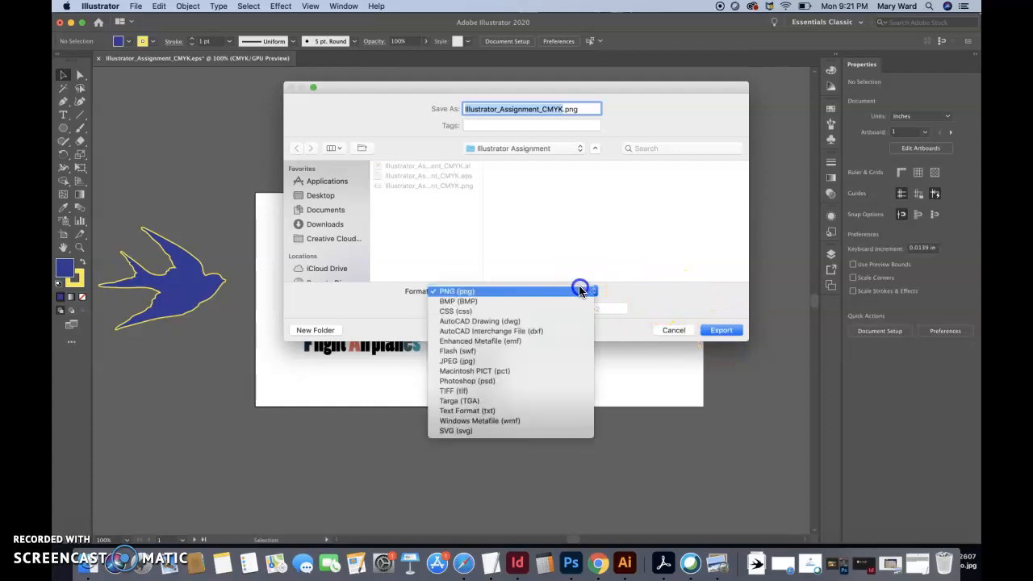
{"action": "left_click", "coordinate": [527, 358]}
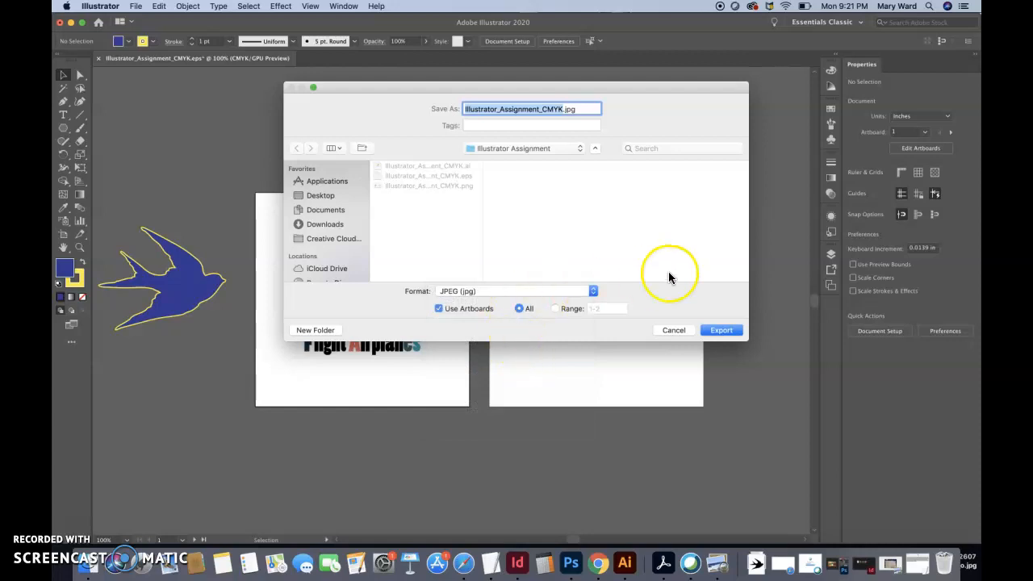
{"action": "left_click", "coordinate": [592, 292]}
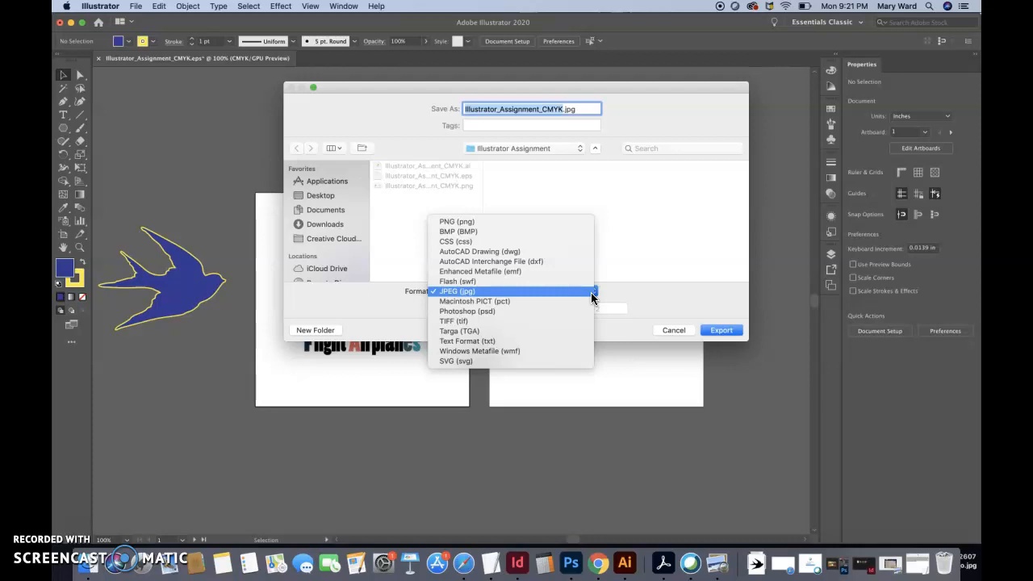
{"action": "left_click", "coordinate": [592, 294]}
{"action": "left_click", "coordinate": [710, 332]}
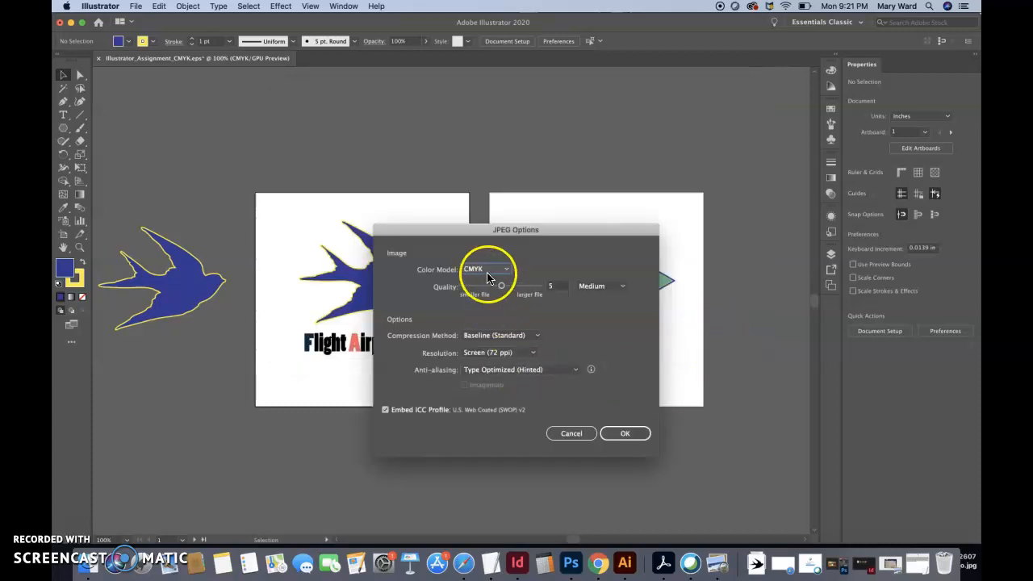
Export the JPEGs with the CMYK color model, High quality 6 and High (300 ppi) resolution
{"action": "left_click", "coordinate": [490, 270]}
{"action": "left_click", "coordinate": [487, 292]}
{"action": "left_click", "coordinate": [598, 288]}
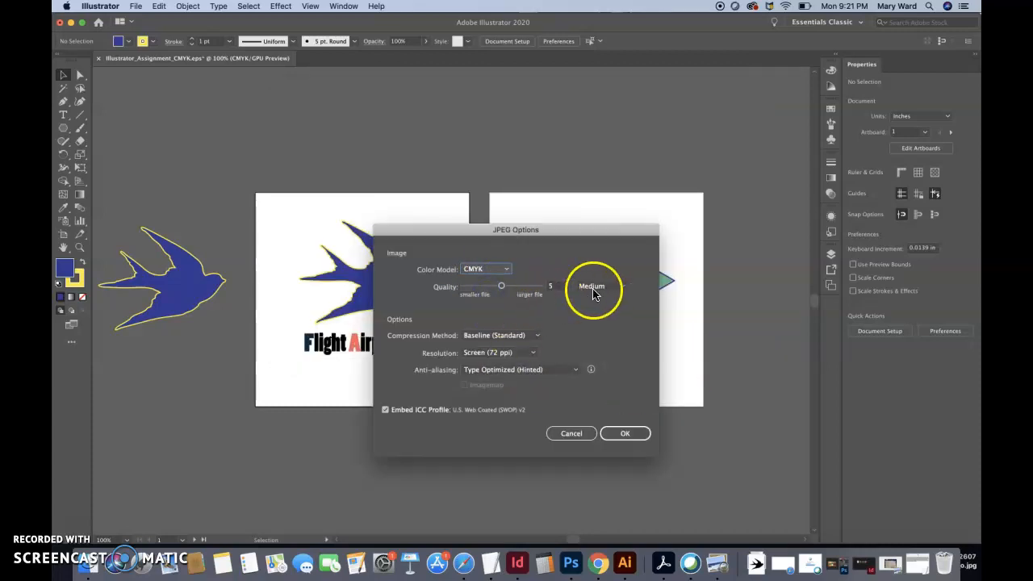
{"action": "left_click", "coordinate": [605, 324]}
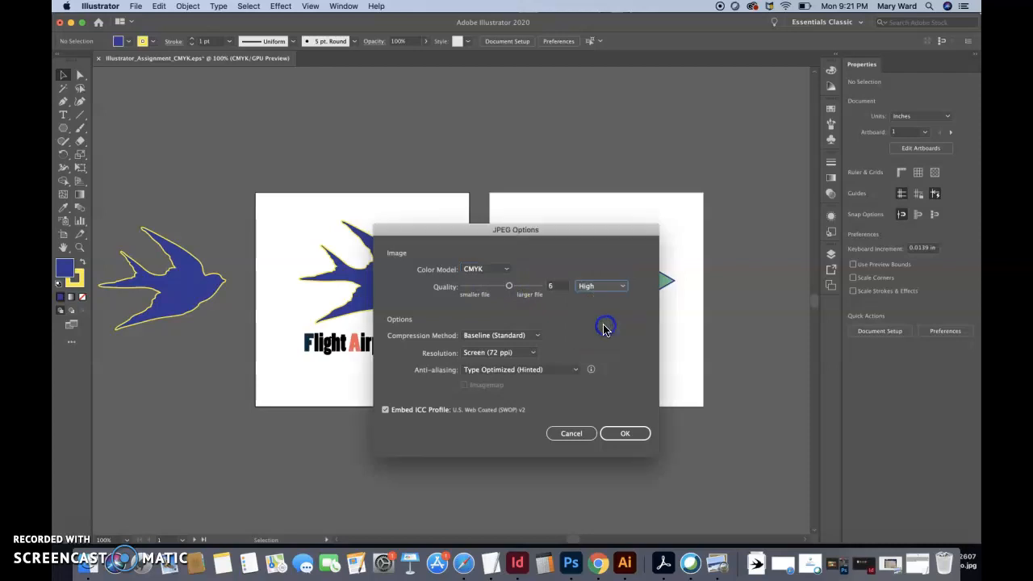
{"action": "left_click", "coordinate": [521, 353]}
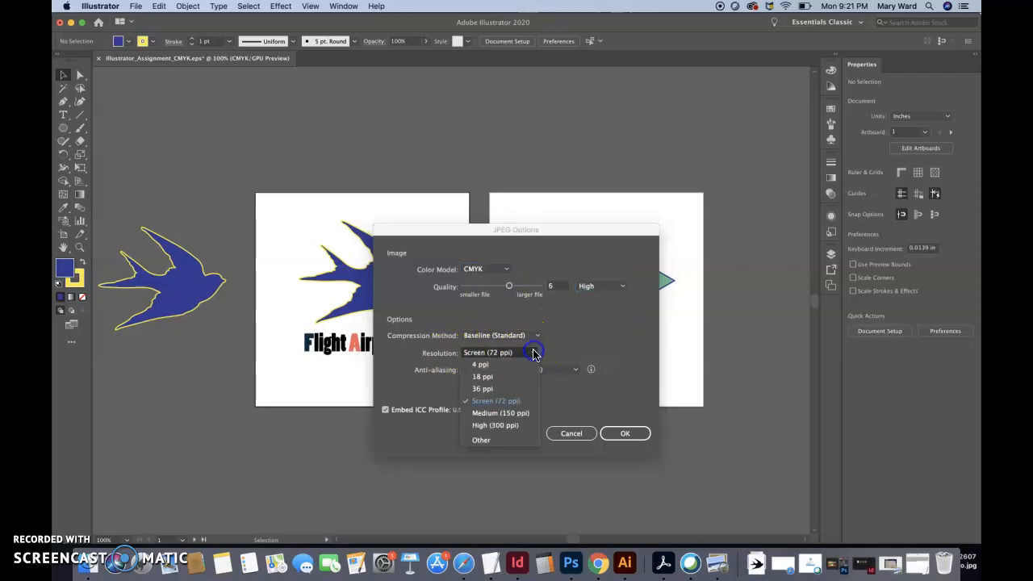
{"action": "left_click", "coordinate": [505, 424]}
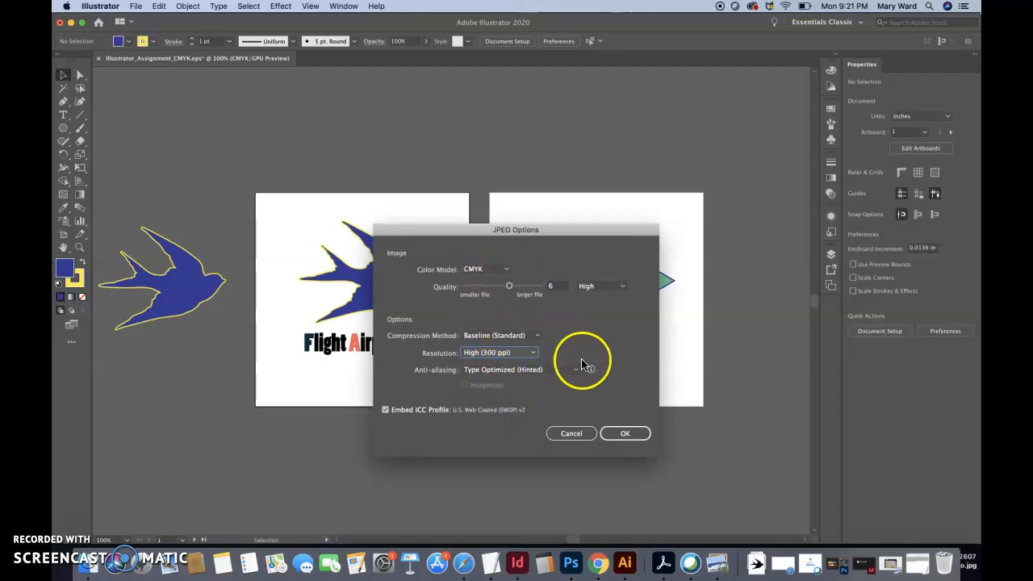
{"action": "left_click", "coordinate": [618, 435]}
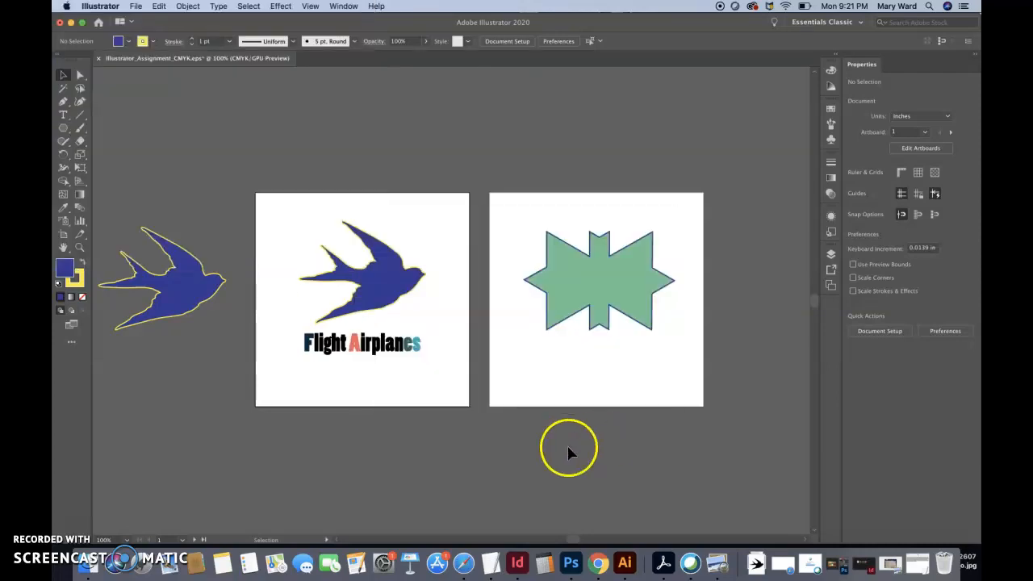
Switch to Finder and open the Illustrator Assignment folder inside the course folder in Documents
{"action": "left_click", "coordinate": [88, 563]}
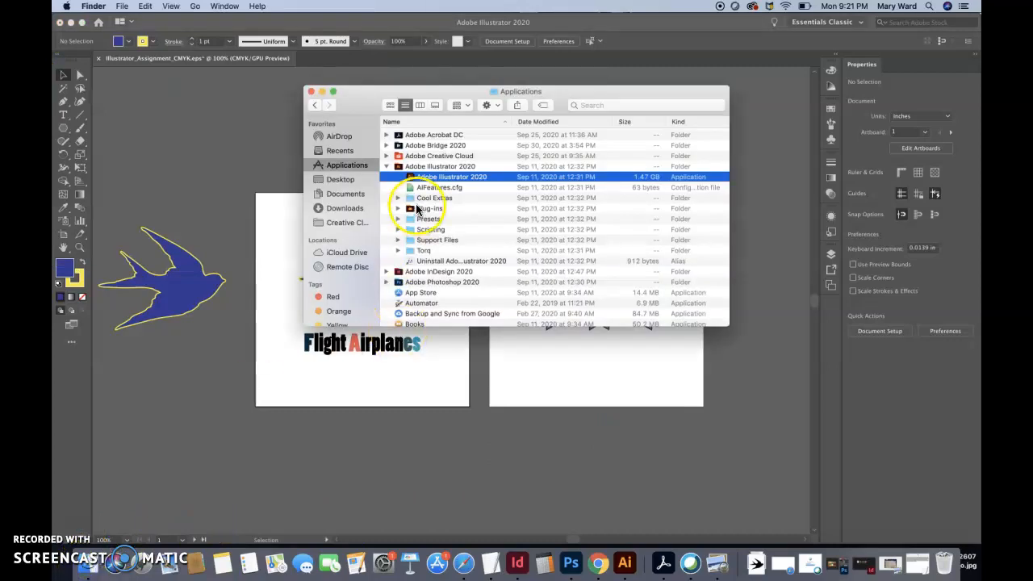
{"action": "left_click", "coordinate": [340, 196]}
{"action": "double_click", "coordinate": [439, 136]}
{"action": "double_click", "coordinate": [428, 177]}
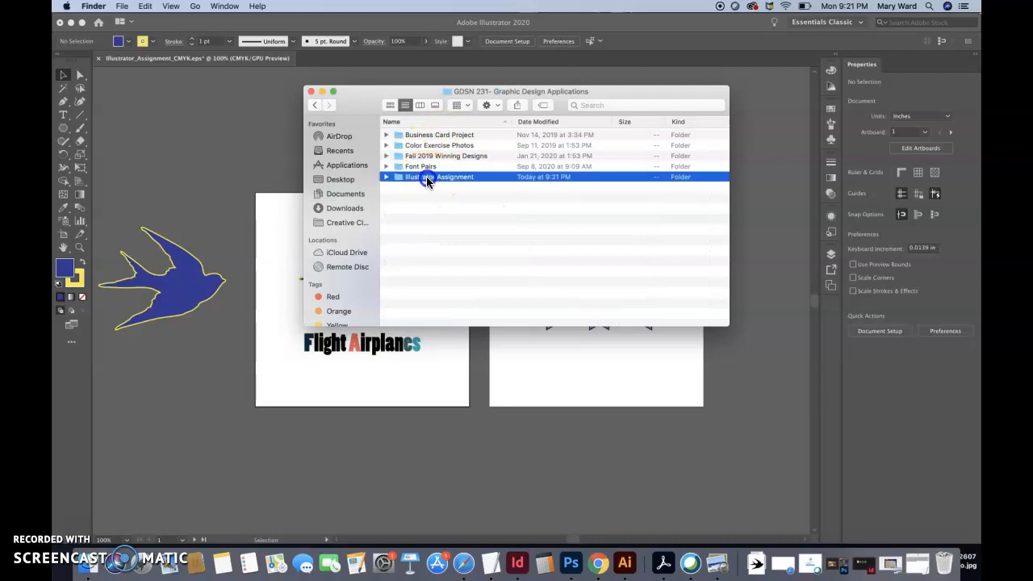
Show the folder in column view and compare the previews of the two exported artboard JPEGs
{"action": "left_click", "coordinate": [420, 105]}
{"action": "left_click", "coordinate": [642, 121]}
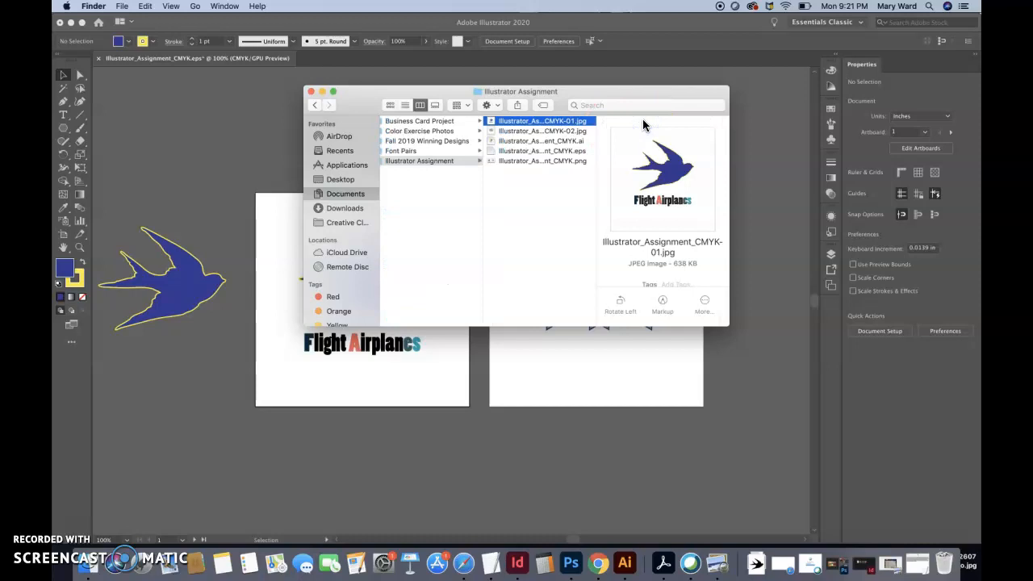
{"action": "key", "text": "Down"}
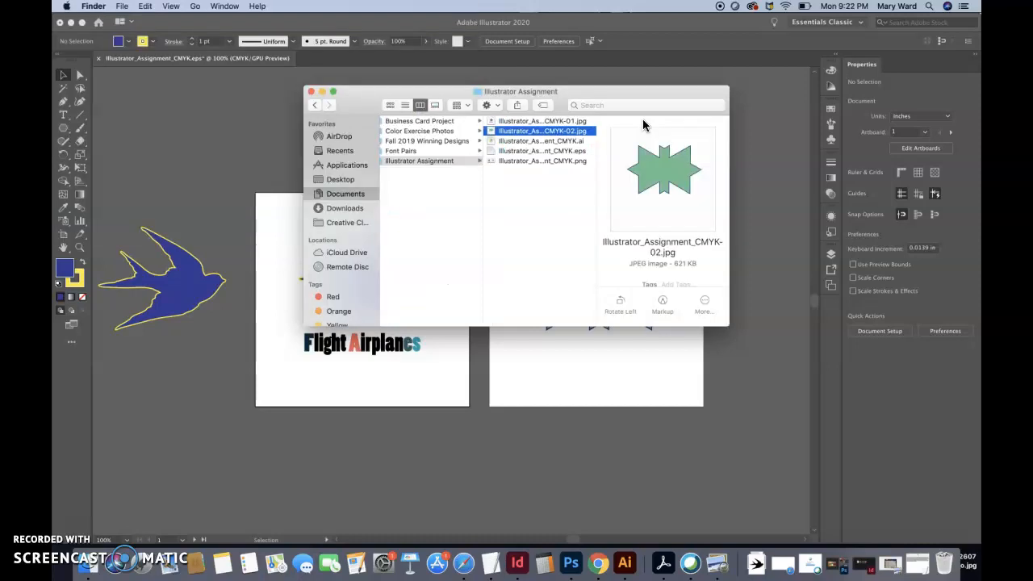
{"action": "key", "text": "Up"}
{"action": "key", "text": "Down"}
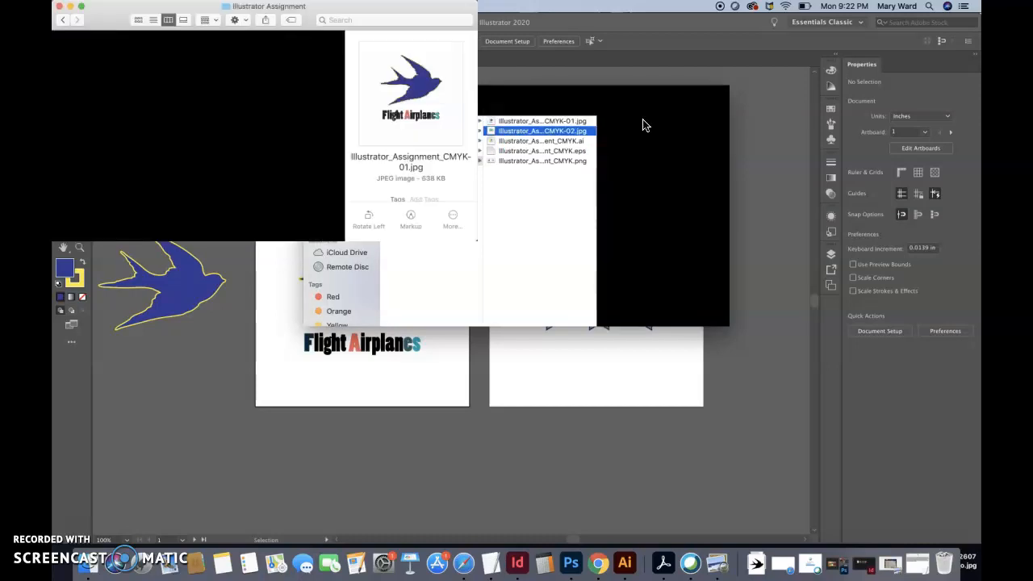
Compare the previews of the exported JPEG, ai and eps files, and view the EPS full size in Preview before closing it
{"action": "key", "text": "Up"}
{"action": "key", "text": "Down"}
{"action": "key", "text": "Down"}
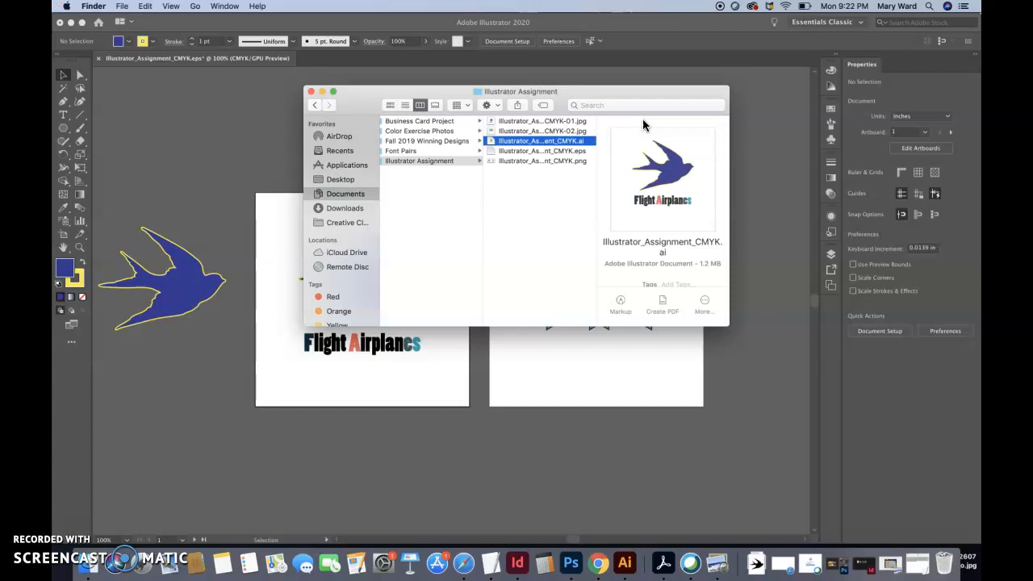
{"action": "key", "text": "Down"}
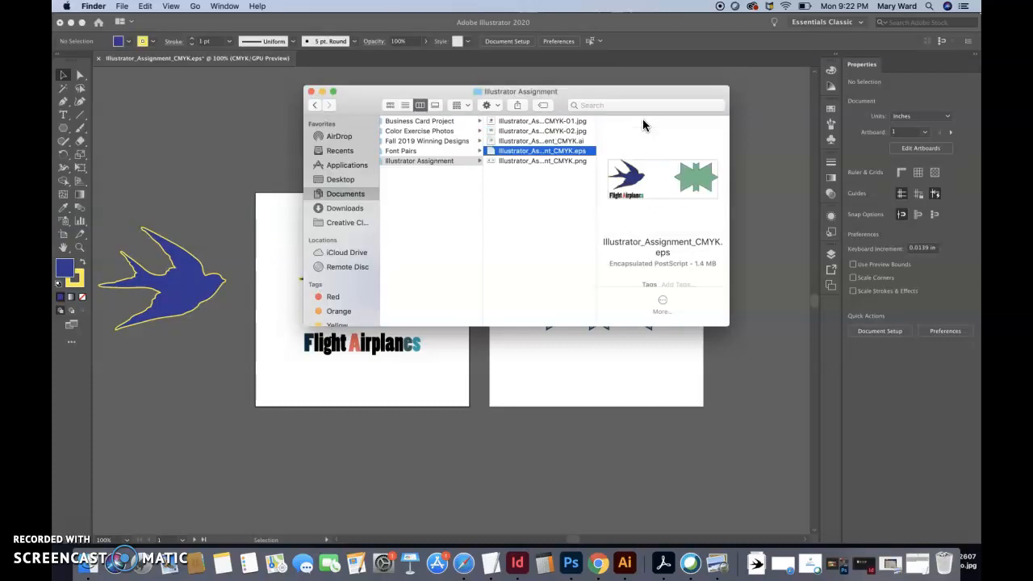
{"action": "double_click", "coordinate": [536, 151]}
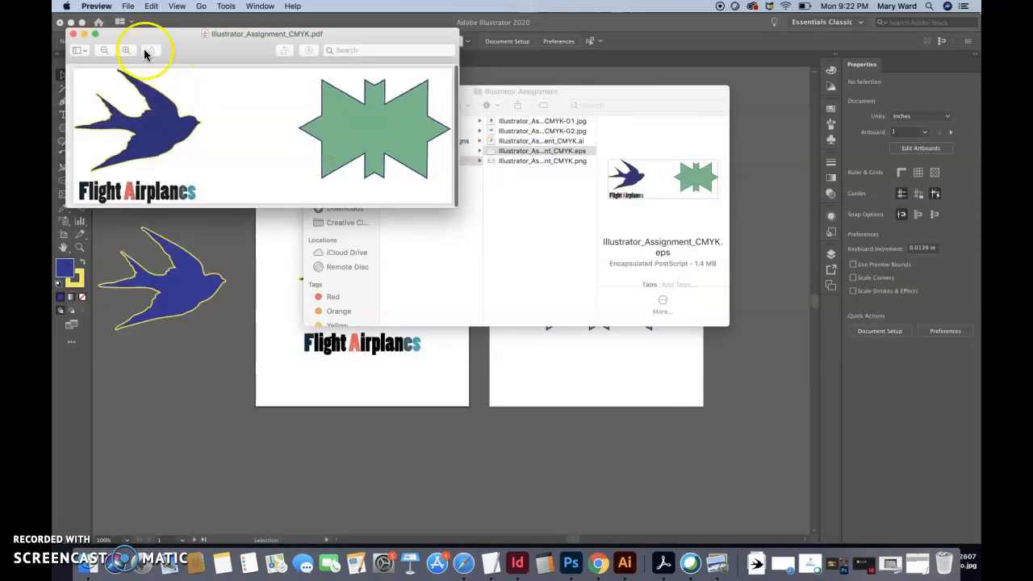
{"action": "left_click", "coordinate": [72, 33]}
Open Illustrator_Assignment_CMYK.eps in Photoshop, rasterized at 300 pixels/inch in CMYK Color, and return to the Finder folder
{"action": "right_click", "coordinate": [542, 153]}
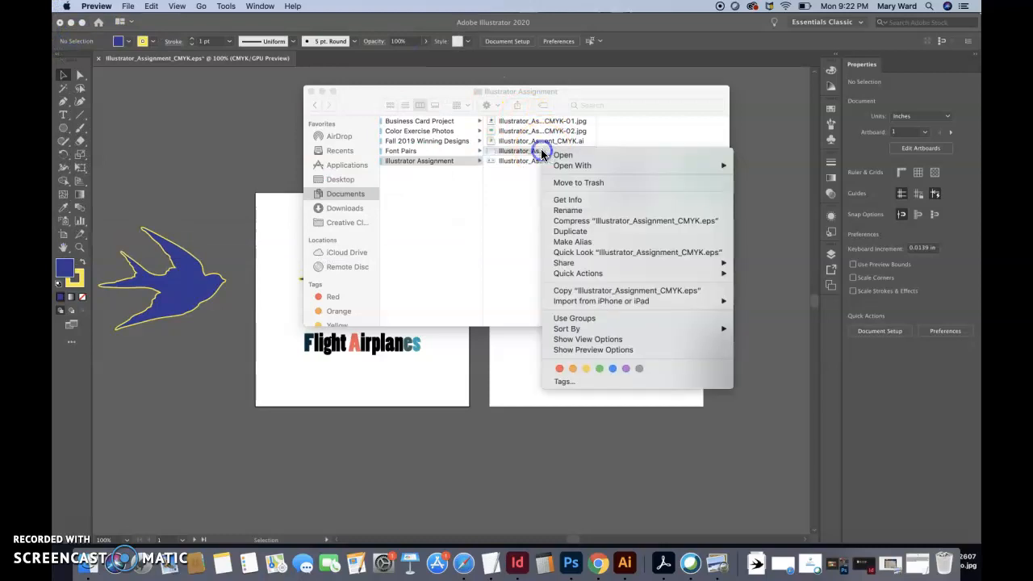
{"action": "mouse_move", "coordinate": [723, 166]}
{"action": "left_click", "coordinate": [794, 207]}
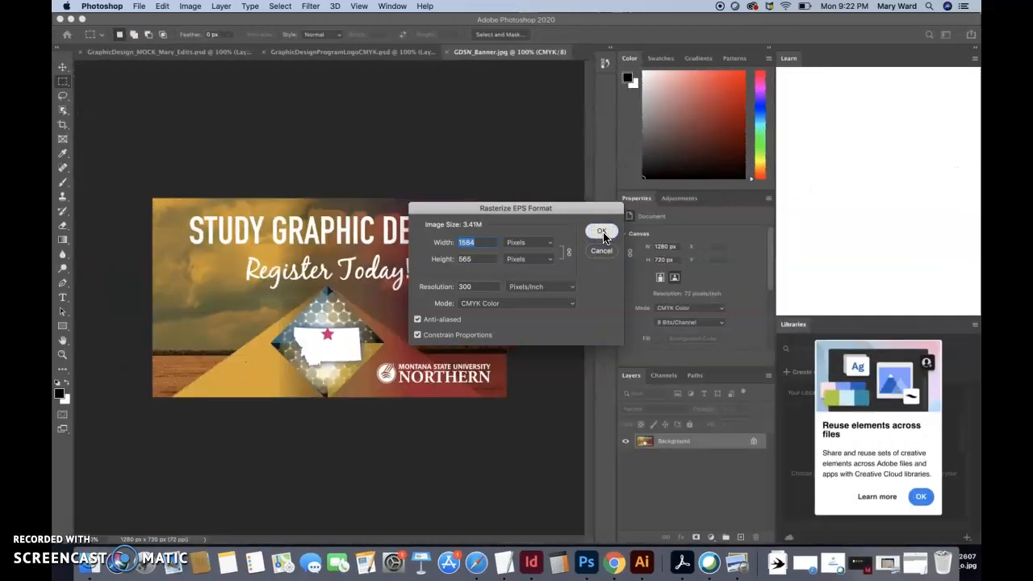
{"action": "left_click", "coordinate": [602, 233]}
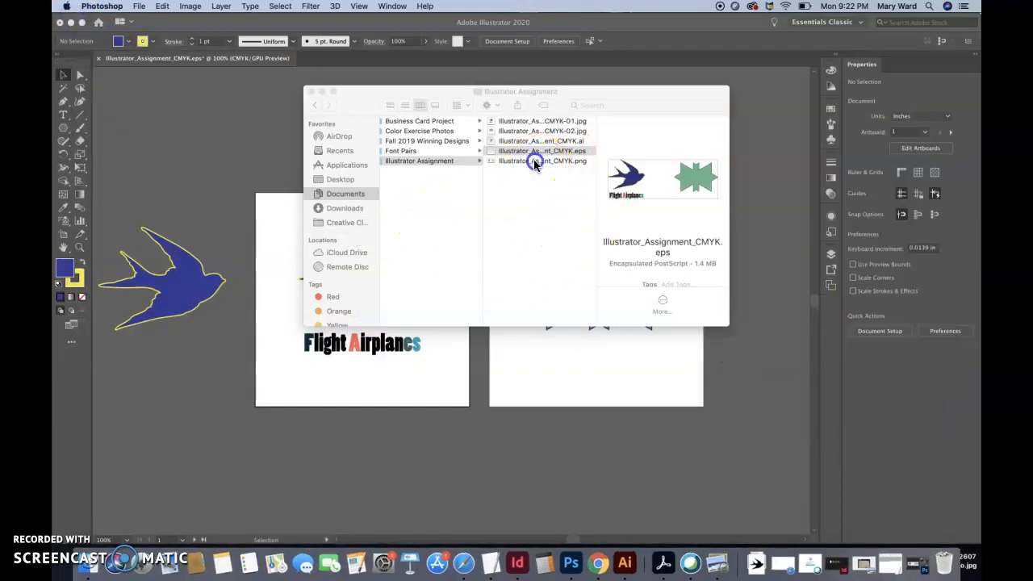
{"action": "left_click", "coordinate": [535, 154]}
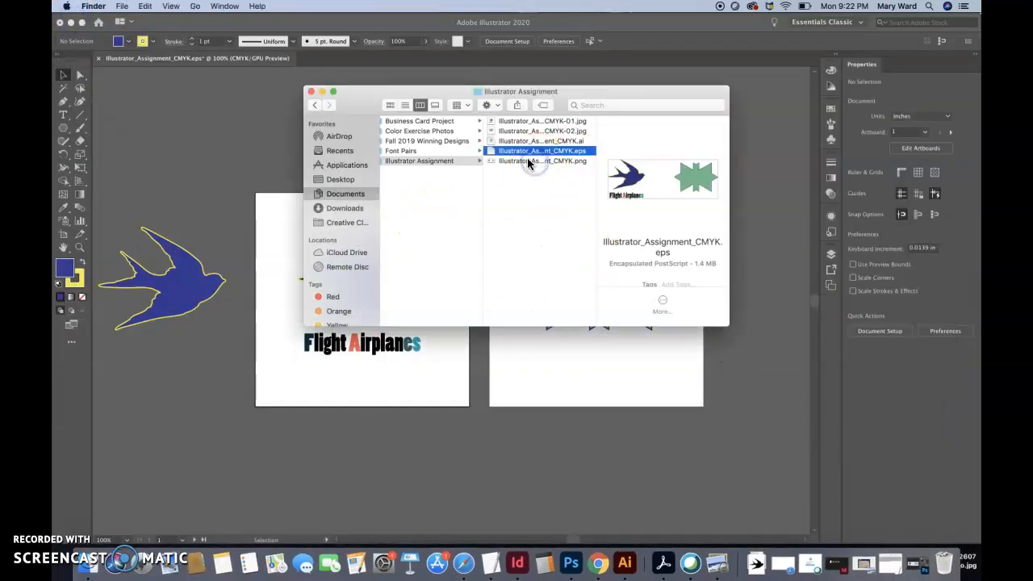
Compare the EPS and PNG previews, view Illustrator_Assignment_CMYK.png in Preview, and close it along with the folder window
{"action": "left_click", "coordinate": [527, 171]}
{"action": "left_click", "coordinate": [527, 151]}
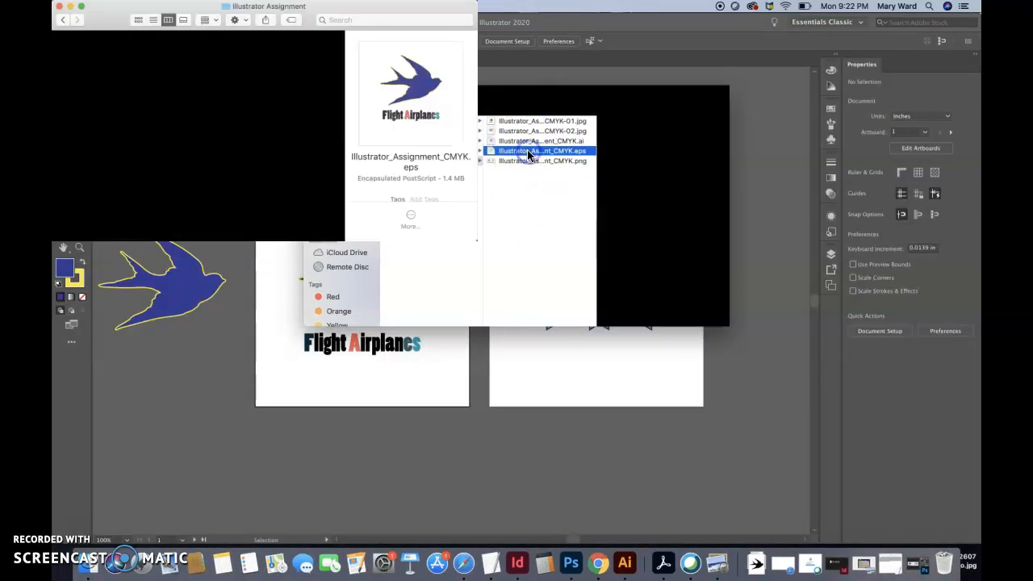
{"action": "left_click", "coordinate": [529, 162]}
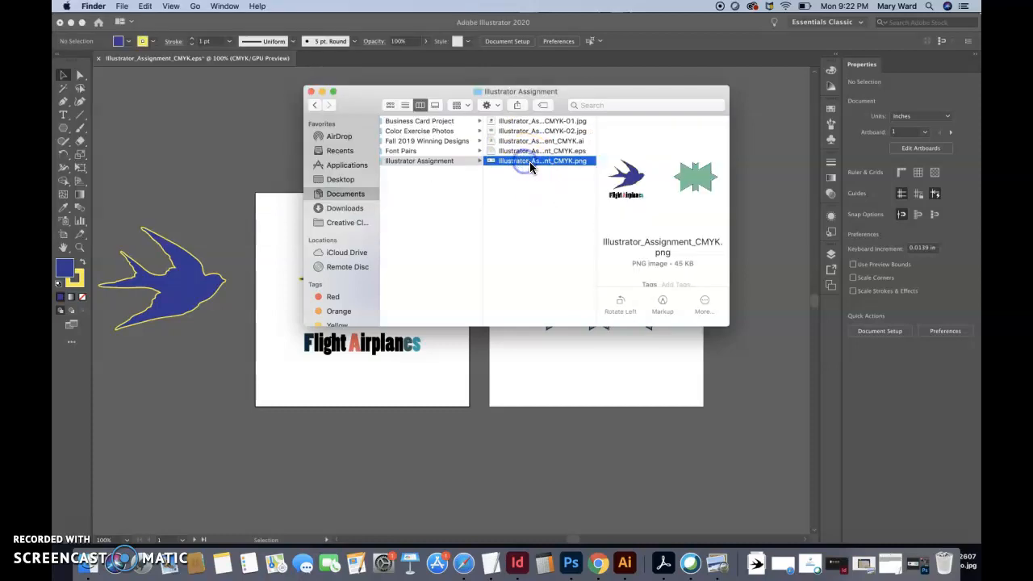
{"action": "double_click", "coordinate": [520, 162]}
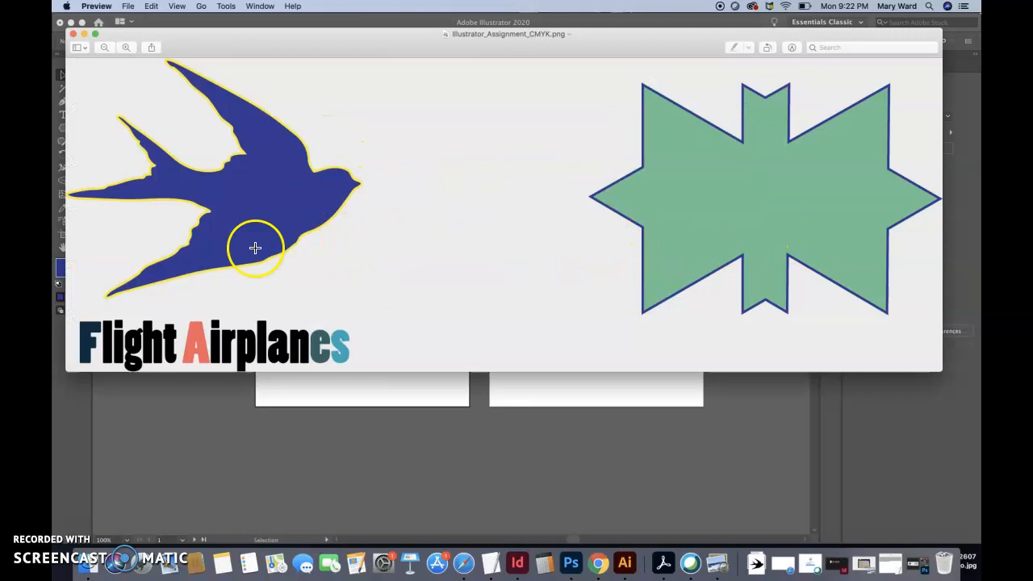
{"action": "left_click", "coordinate": [71, 37]}
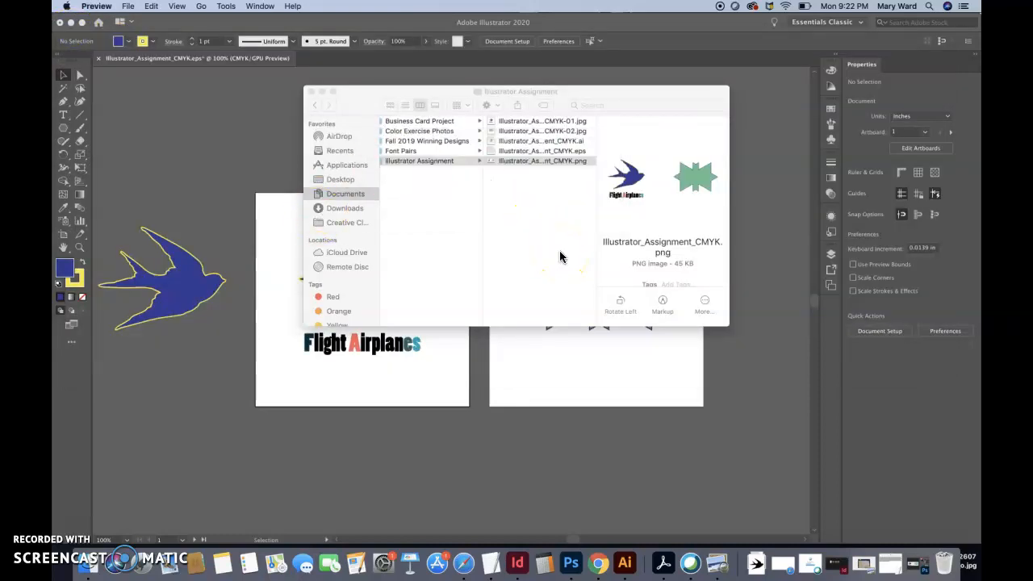
{"action": "left_click", "coordinate": [315, 92]}
{"action": "left_click", "coordinate": [422, 150]}
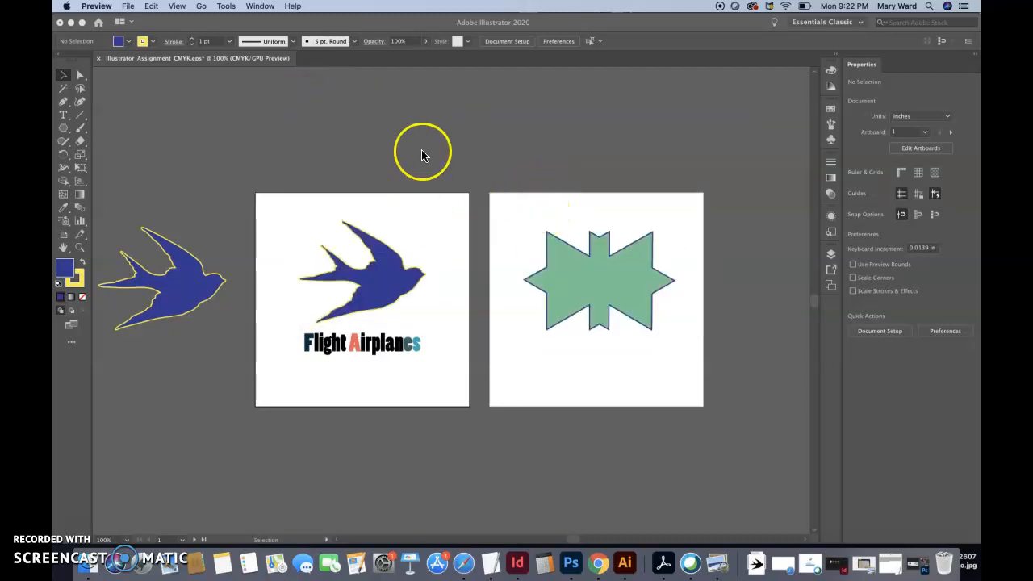
Move the spare blue bird beside the first artboard slightly upward, keeping it outside the artboard, and deselect it
{"action": "left_click_drag", "start_coordinate": [186, 308], "coordinate": [184, 297]}
{"action": "left_click", "coordinate": [235, 227]}
{"action": "left_click", "coordinate": [180, 293]}
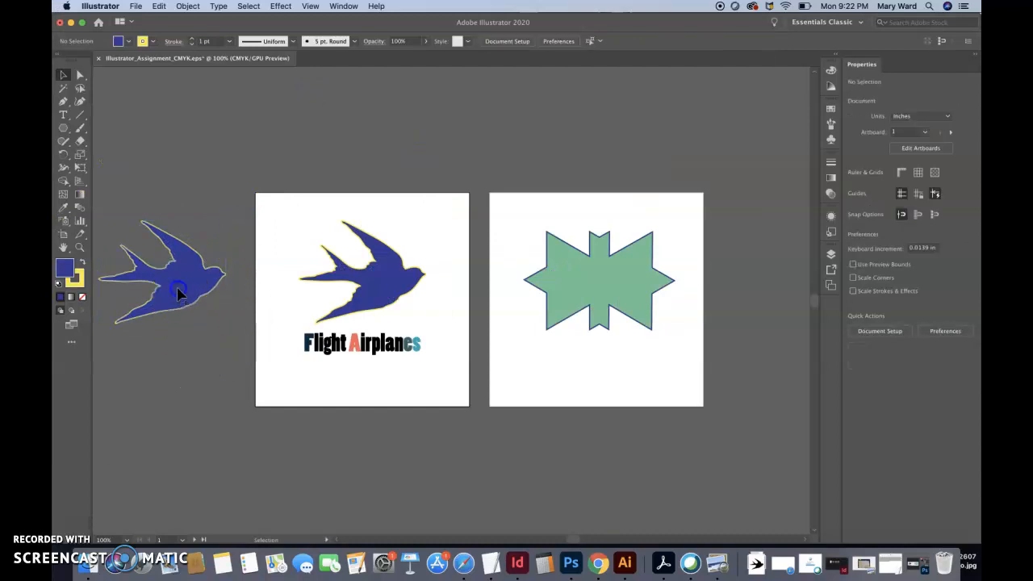
{"action": "left_click", "coordinate": [238, 252]}
{"action": "left_click_drag", "start_coordinate": [192, 293], "coordinate": [196, 290]}
{"action": "left_click", "coordinate": [242, 284]}
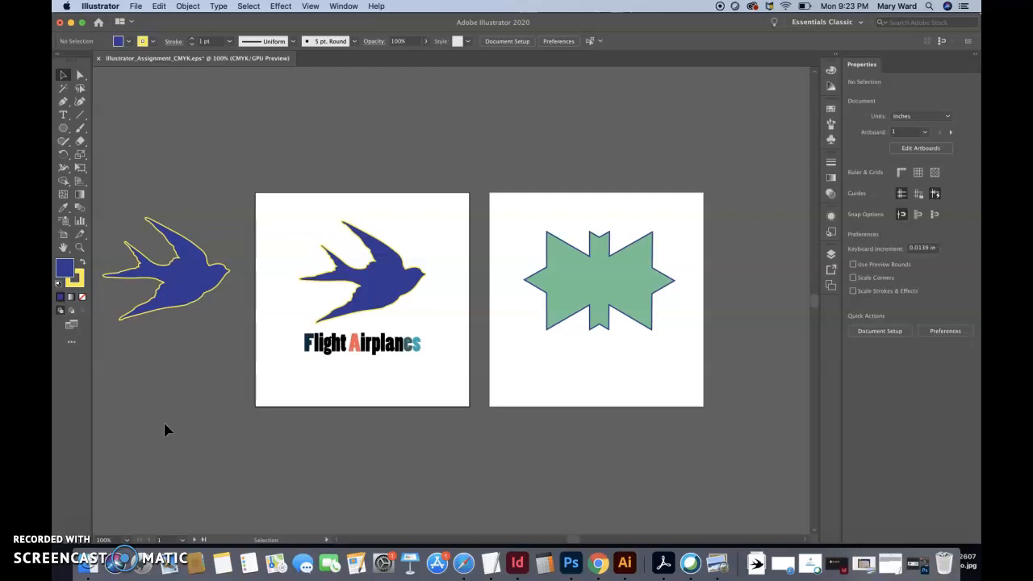
Review the saved files in the Illustrator Assignment folder of the Graphic Design Applications course, select the ai file, and close the Finder window
{"action": "left_click", "coordinate": [89, 563]}
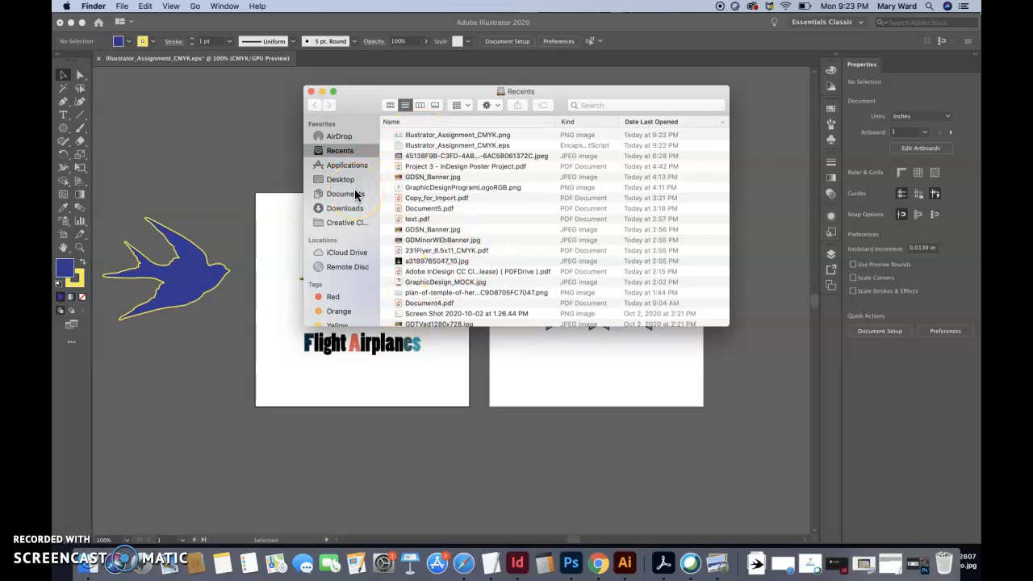
{"action": "left_click", "coordinate": [342, 194]}
{"action": "double_click", "coordinate": [428, 135]}
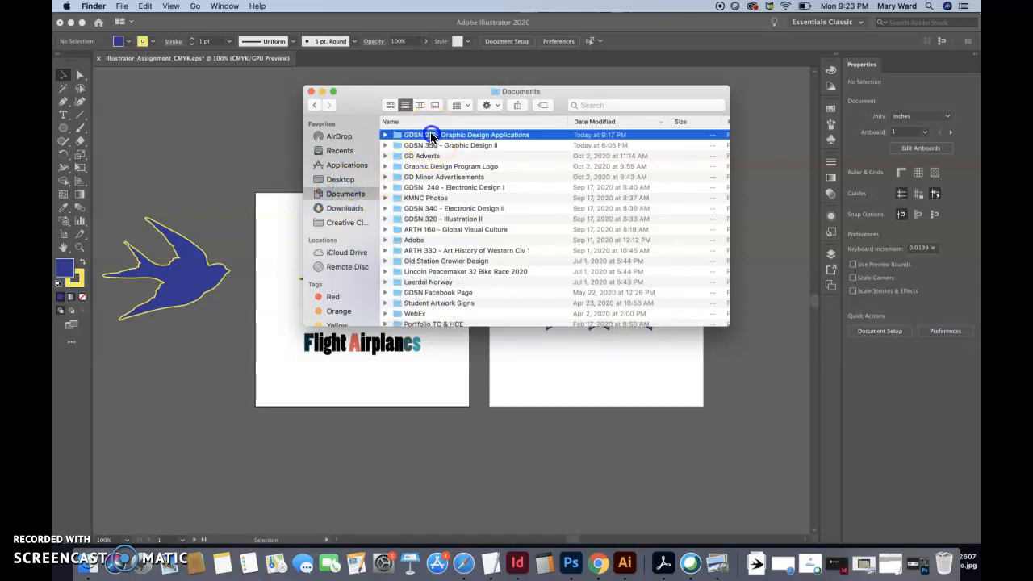
{"action": "double_click", "coordinate": [428, 177]}
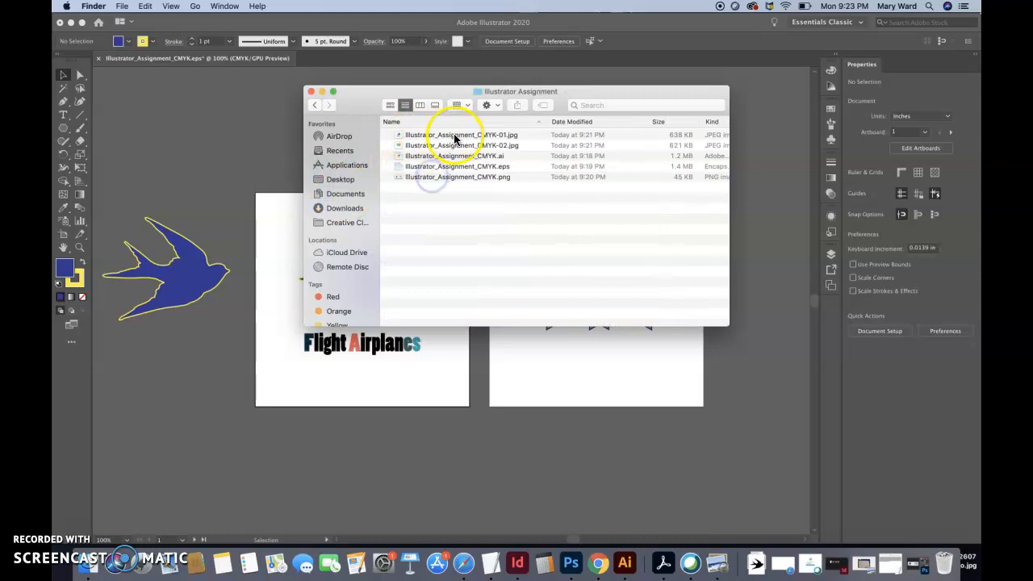
{"action": "left_click", "coordinate": [489, 156]}
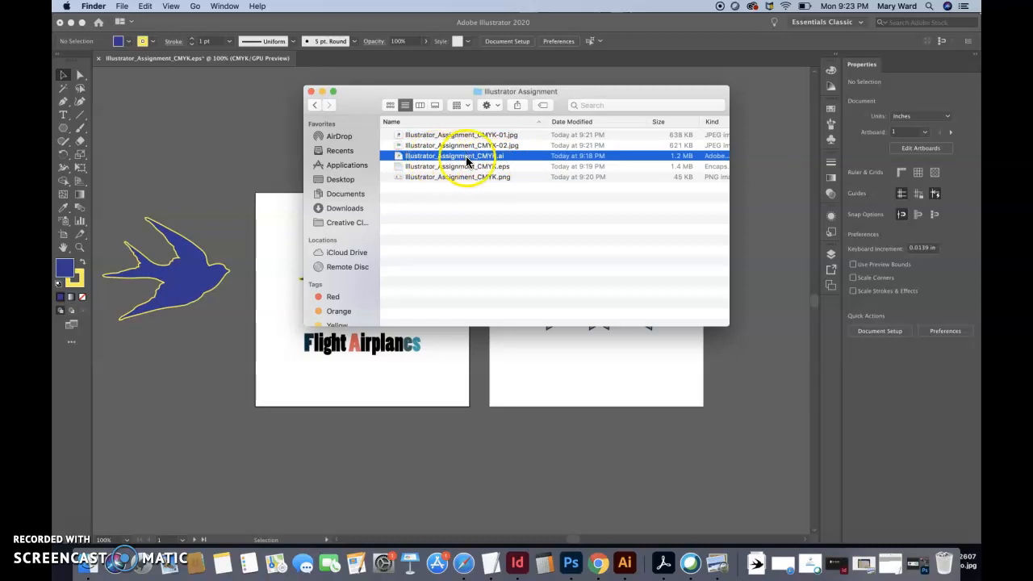
{"action": "left_click", "coordinate": [310, 91]}
{"action": "left_click", "coordinate": [404, 146]}
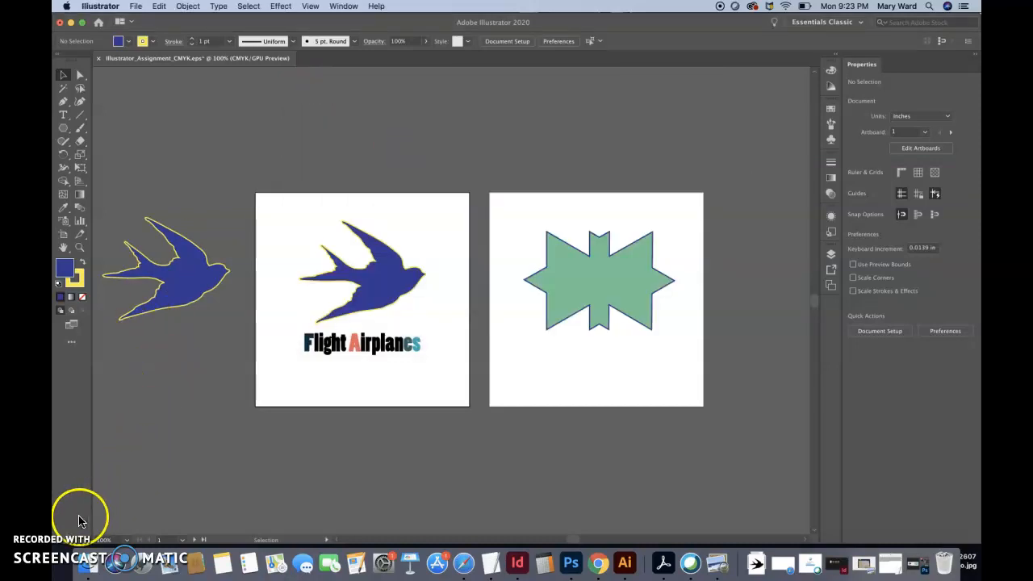